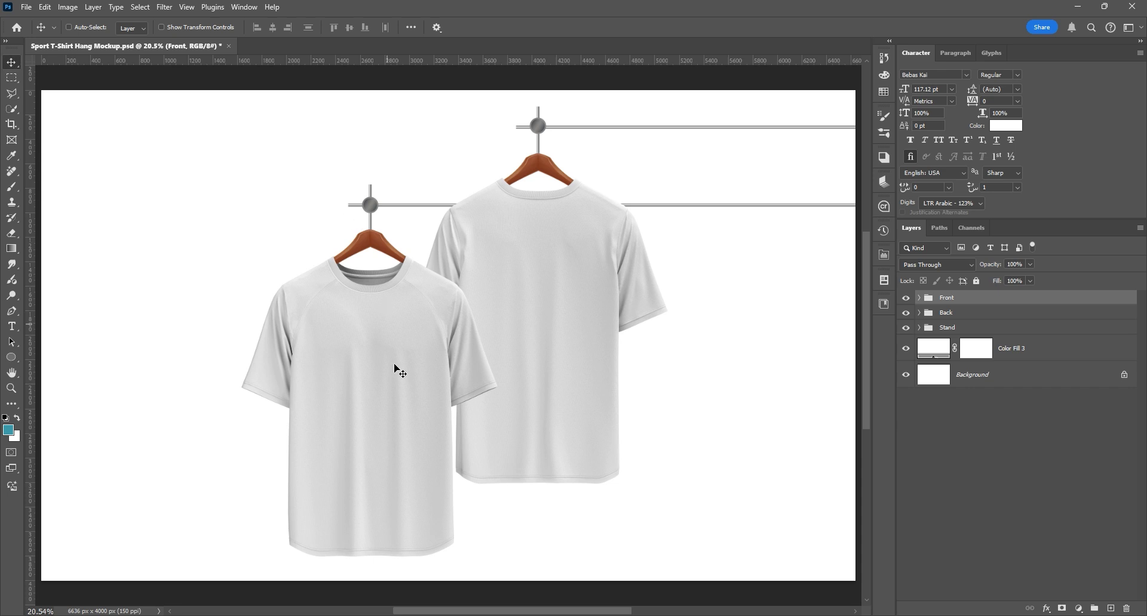
# - Examine the hanging front and back shirts up close, along with the layer groups that make up the mockup
pyautogui.scroll(10, 307, 371)
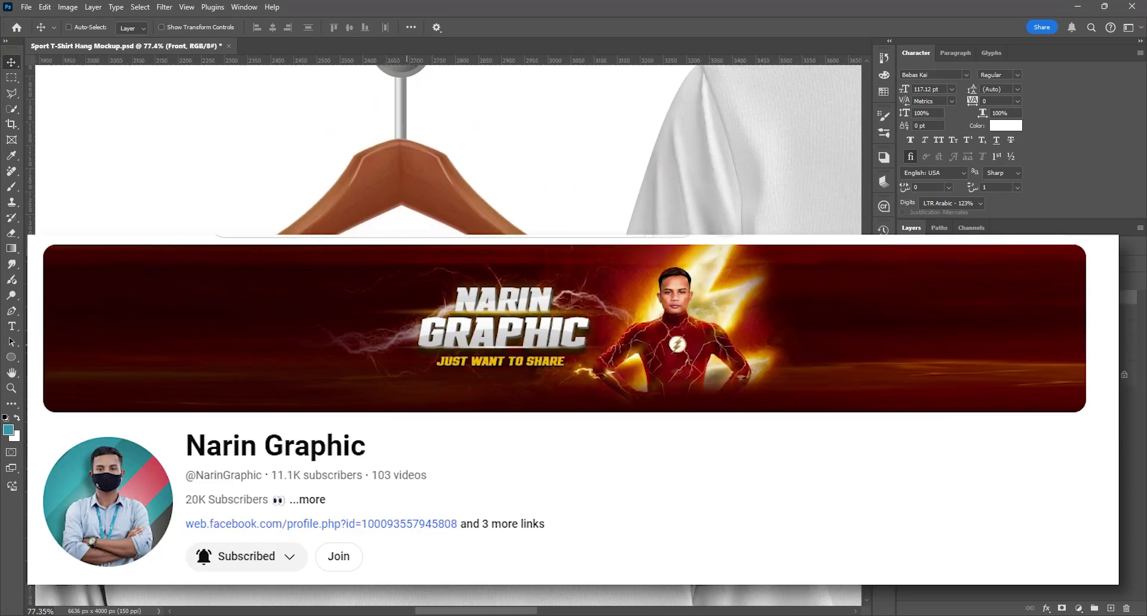
pyautogui.scroll(-6, 307, 371)
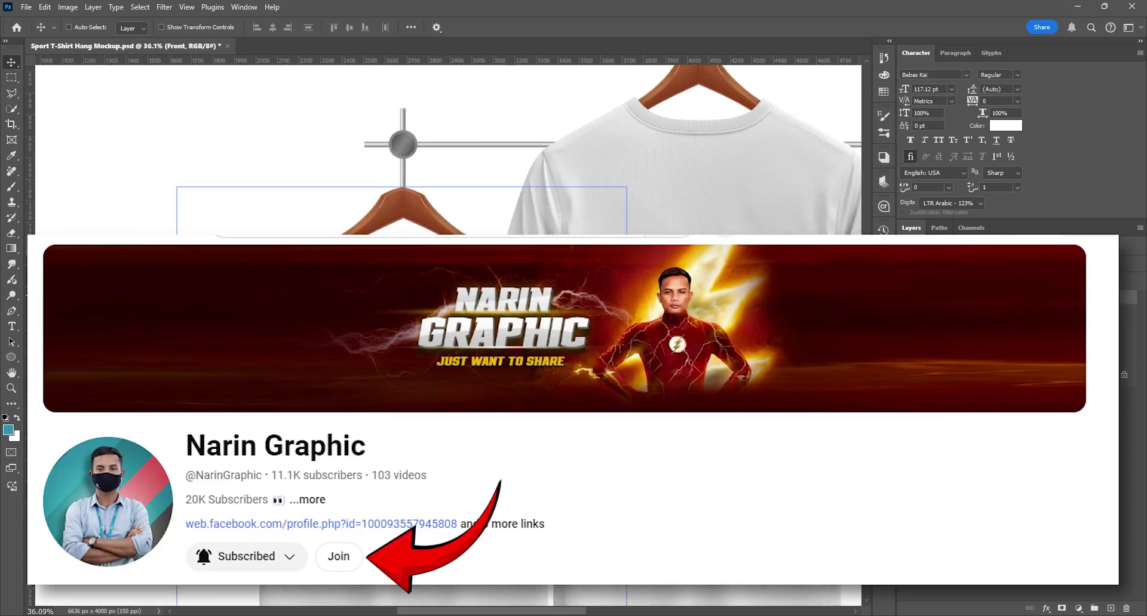
pyautogui.scroll(-3, 307, 371)
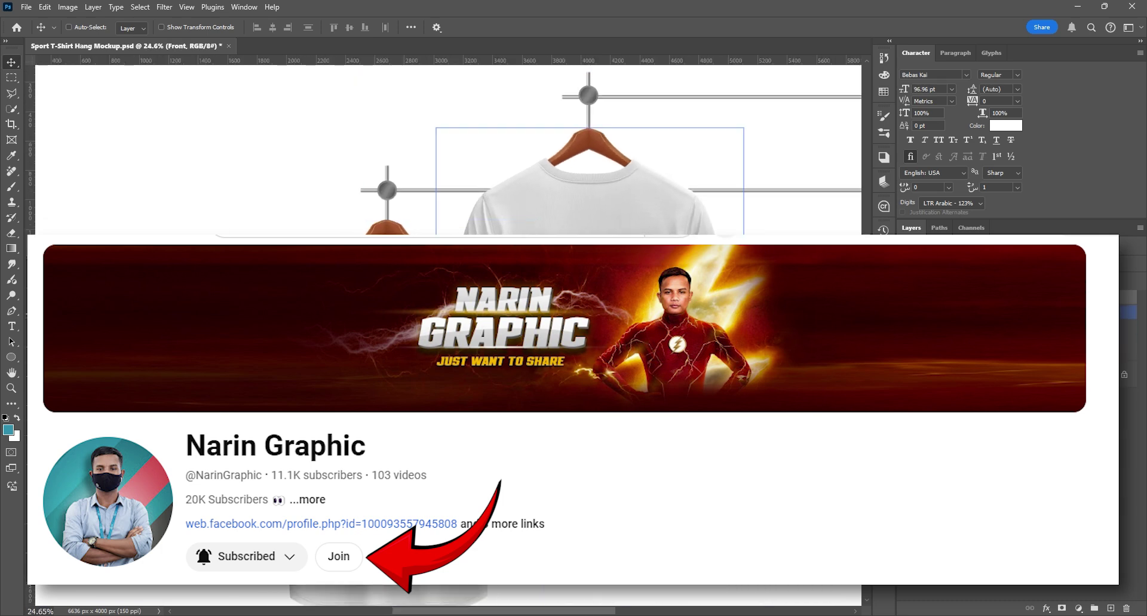
pyautogui.hotkey('alt', '[')
pyautogui.click(1004, 328)
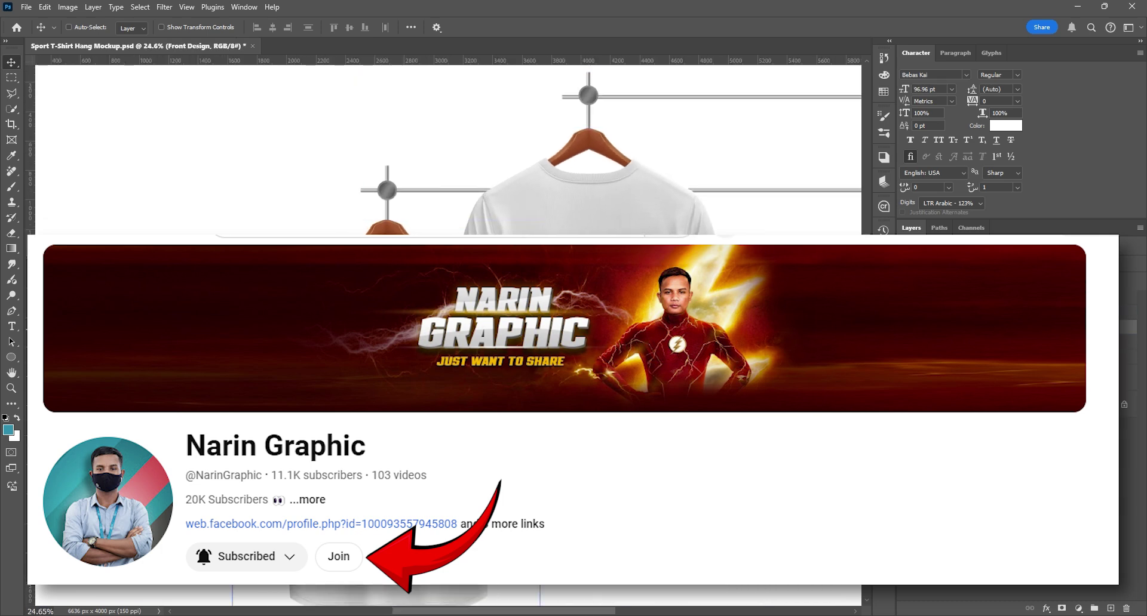
pyautogui.click(936, 327)
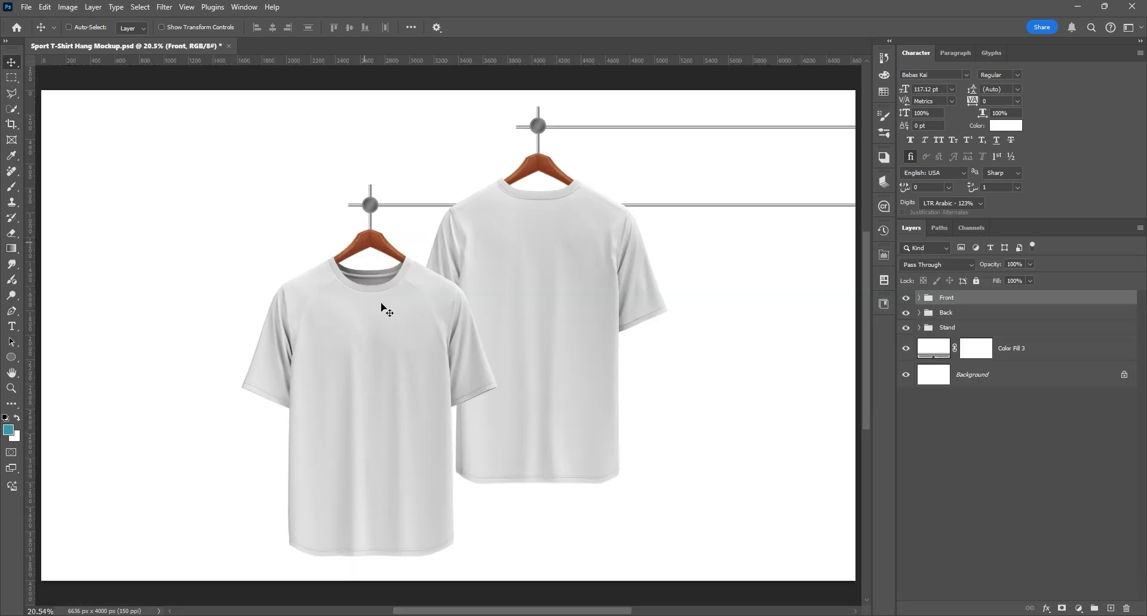
pyautogui.scroll(3, 379, 307)
pyautogui.scroll(5, 414, 239)
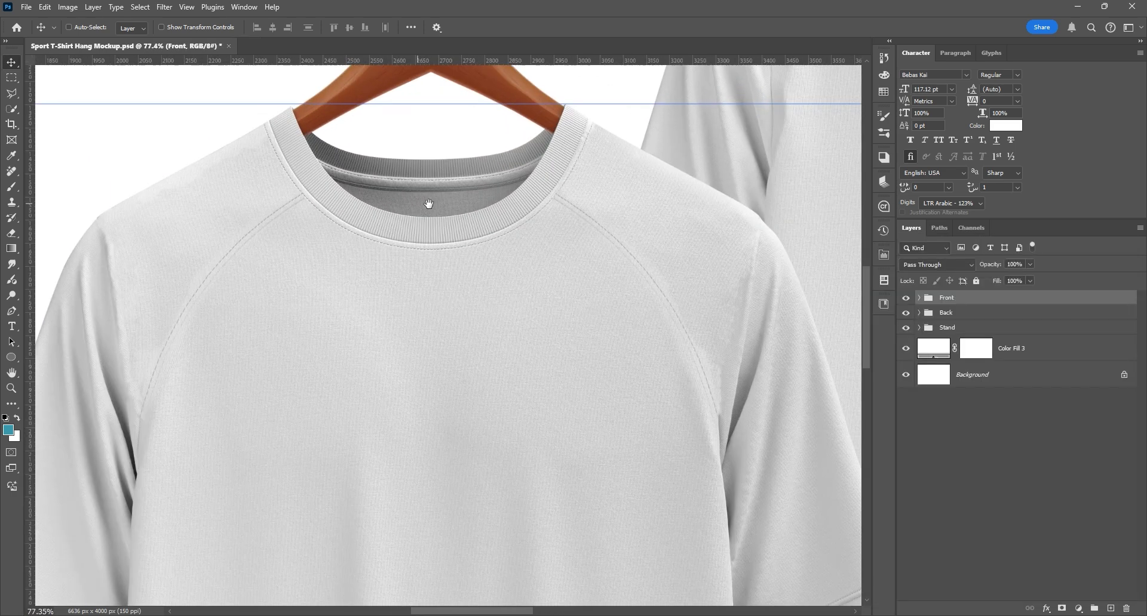
pyautogui.moveTo(427, 204); pyautogui.dragTo(407, 345)
pyautogui.scroll(-5, 404, 233)
pyautogui.hotkey('alt', ']')
pyautogui.hotkey('alt', ']')
pyautogui.hotkey('alt', ']')
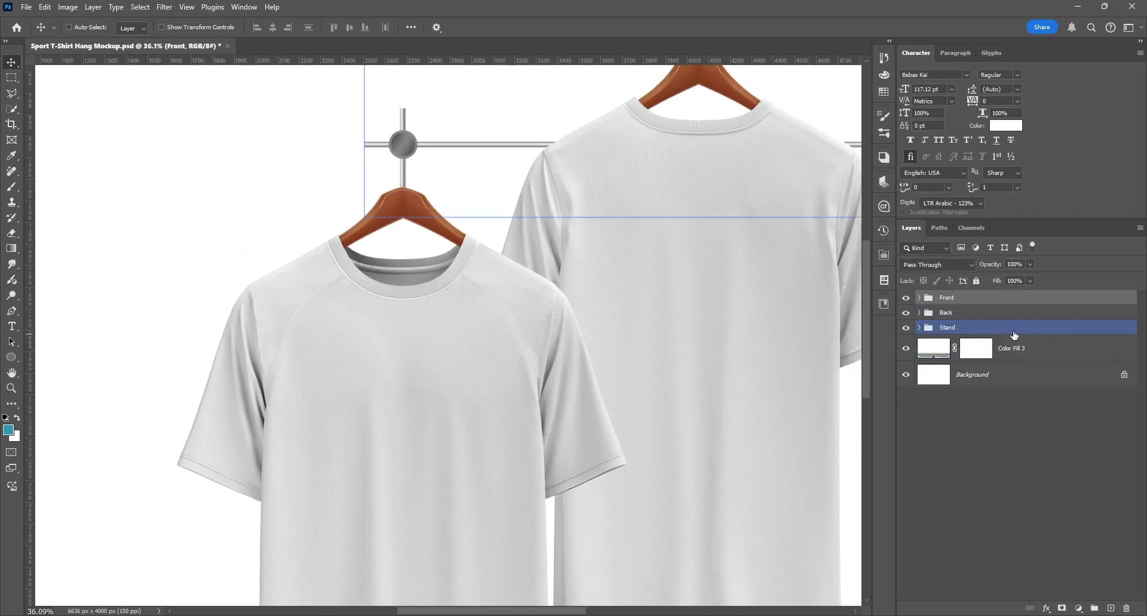
pyautogui.click(918, 298)
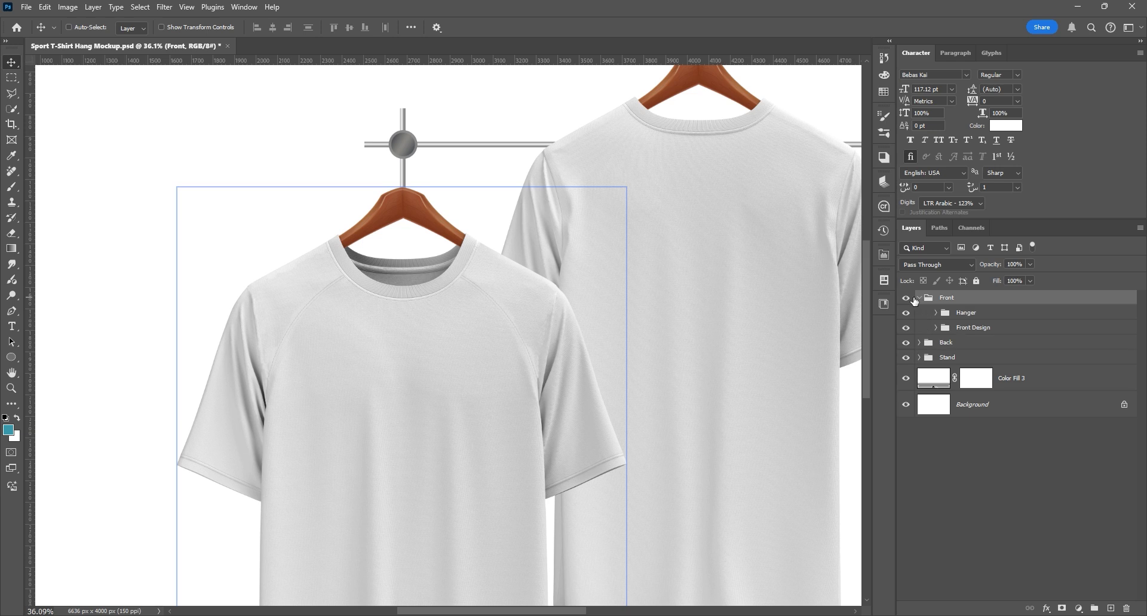
pyautogui.click(919, 298)
# - Switch the Stand group off and on again to check which parts of the mockup it holds
pyautogui.scroll(-3, 378, 325)
pyautogui.hotkey('alt', '[')
pyautogui.hotkey('alt', '[')
pyautogui.hotkey('alt', '[')
pyautogui.click(914, 328)
pyautogui.click(905, 328)
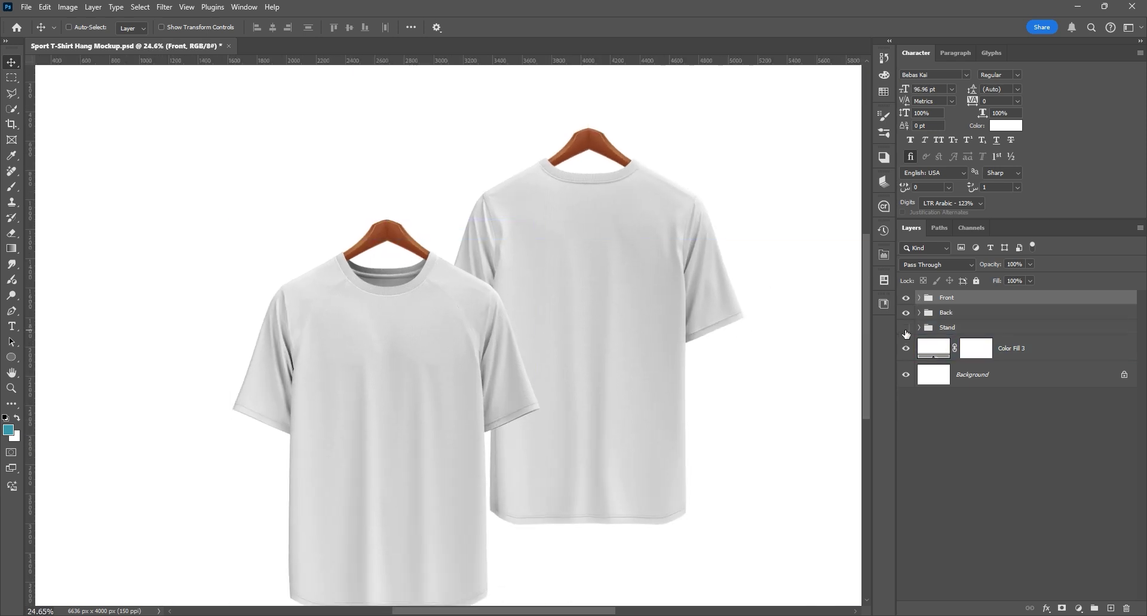
pyautogui.click(905, 328)
# - Expand the Front and Front Design groups and open the contents of the Front Design smart object
pyautogui.click(926, 299)
pyautogui.click(919, 298)
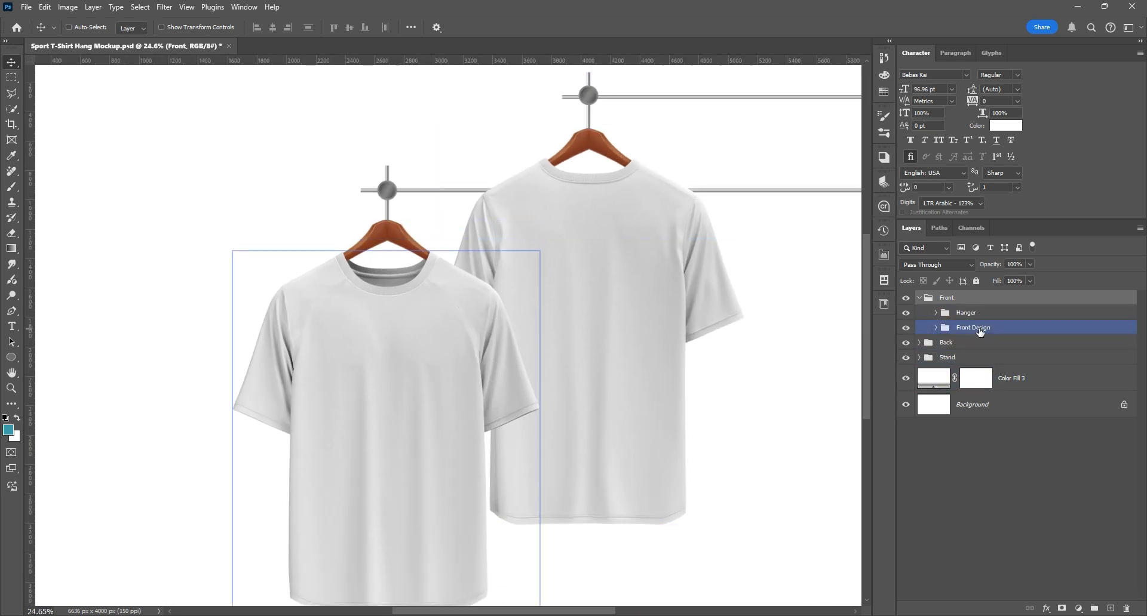
pyautogui.click(961, 328)
pyautogui.click(935, 327)
pyautogui.click(952, 357)
pyautogui.click(958, 359)
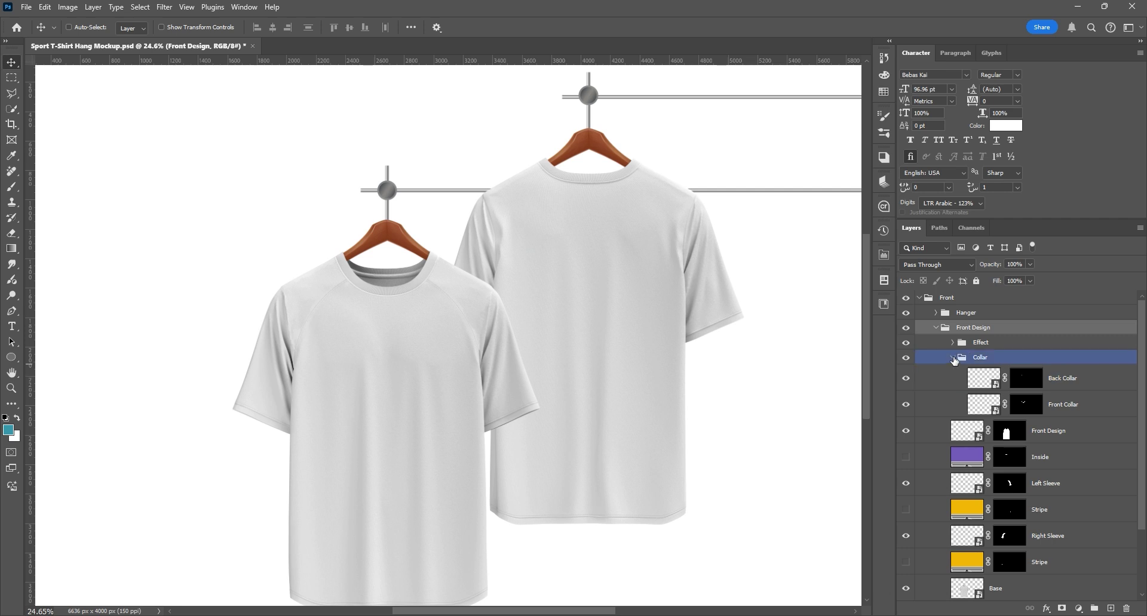
pyautogui.click(952, 357)
pyautogui.click(955, 378)
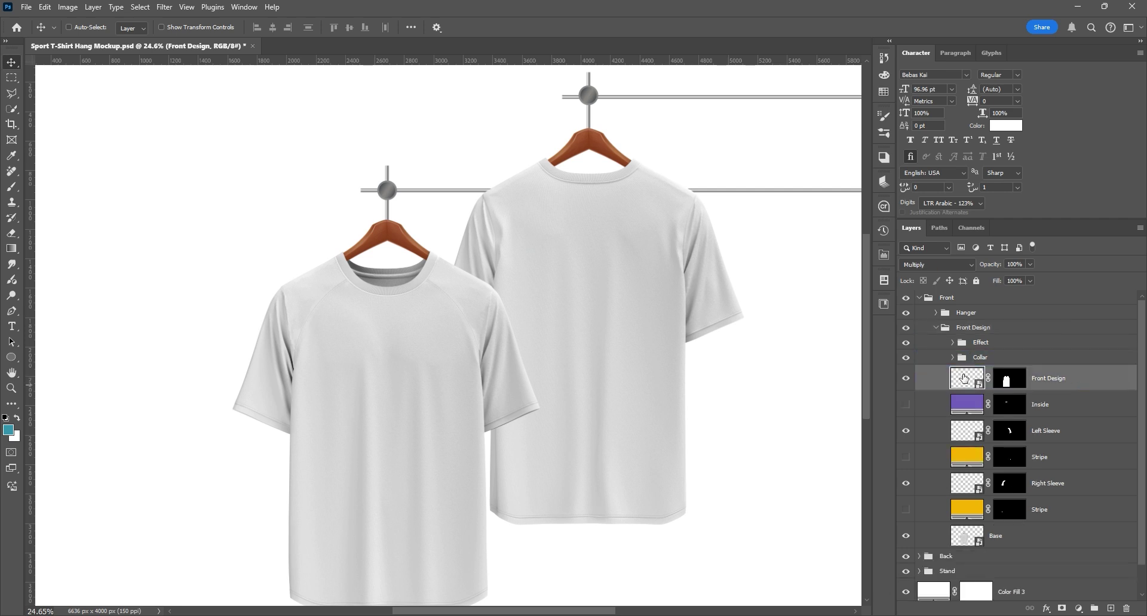
pyautogui.doubleClick(963, 378)
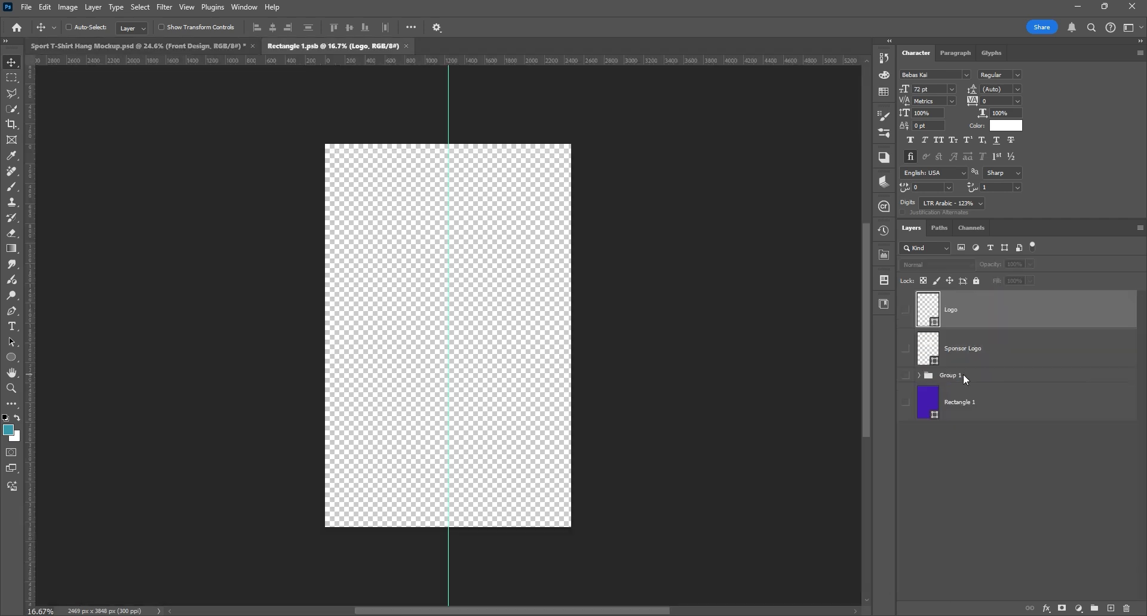
# - Make the Rectangle 1, Group 1, Sponsor Logo and Logo layers visible in the front artwork
pyautogui.click(906, 401)
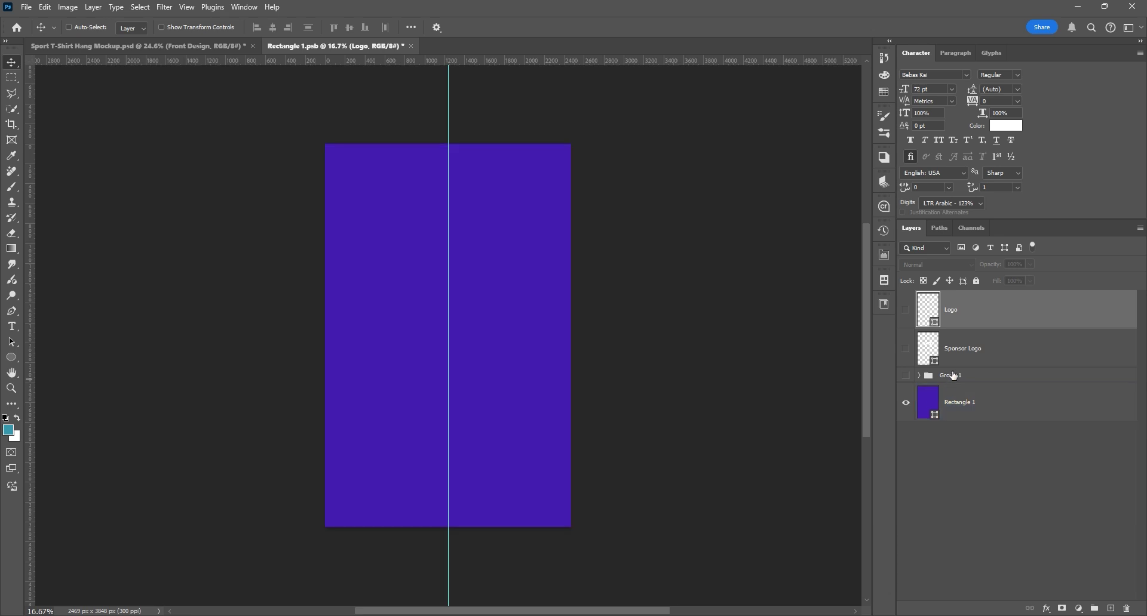
pyautogui.click(941, 375)
pyautogui.click(906, 376)
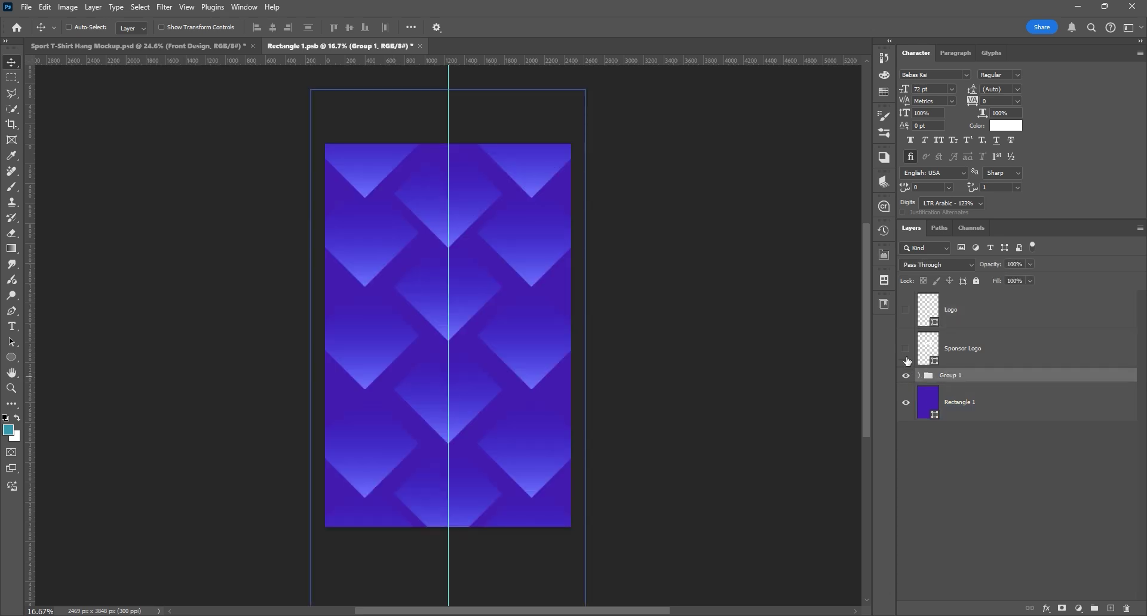
pyautogui.click(906, 349)
pyautogui.click(905, 310)
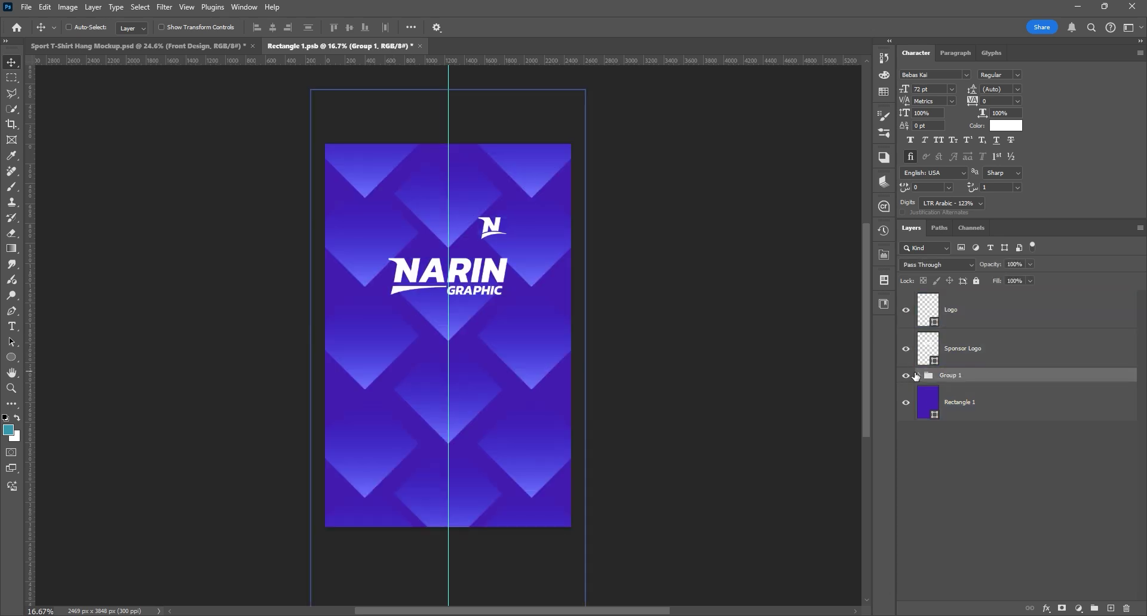
pyautogui.click(918, 375)
pyautogui.click(919, 375)
pyautogui.click(976, 313)
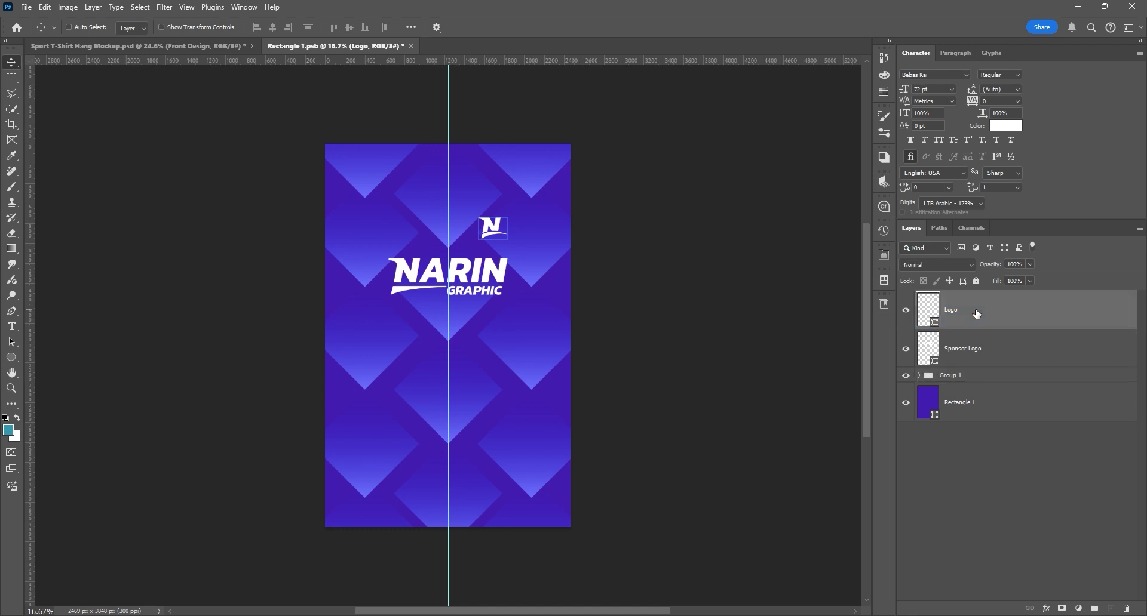
# - Save the front artwork and close it to return to the shirt mockup
pyautogui.click(26, 8)
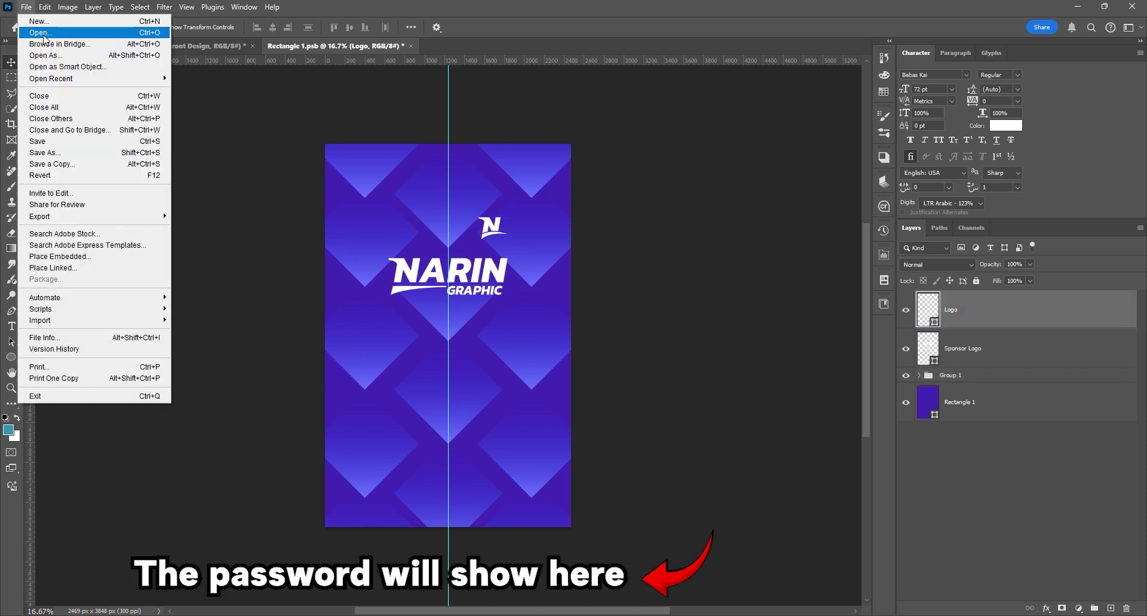
pyautogui.click(46, 141)
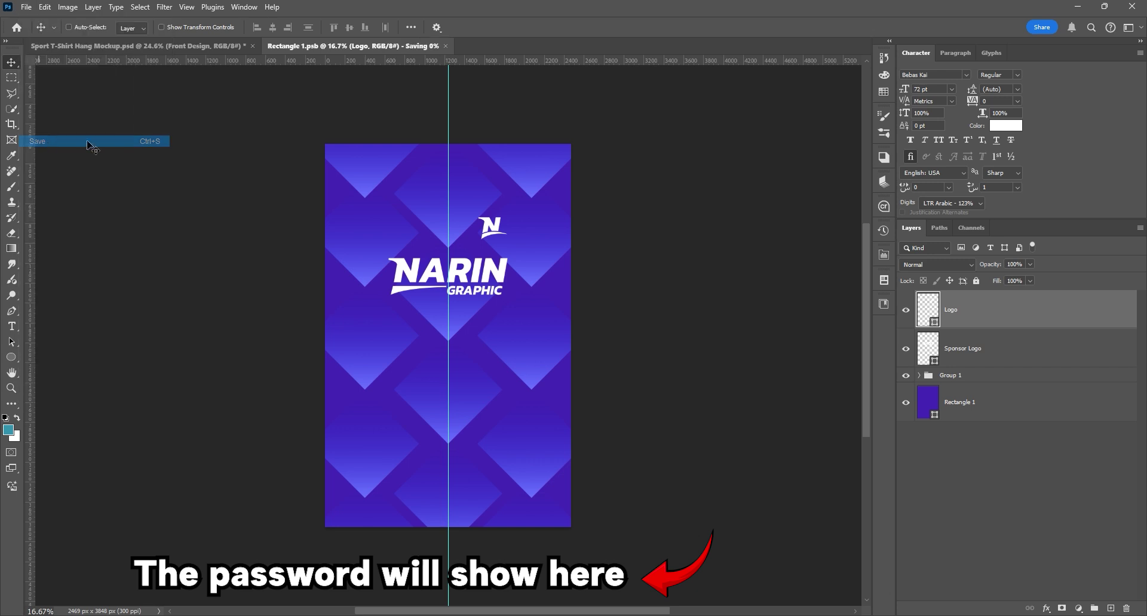
pyautogui.click(405, 46)
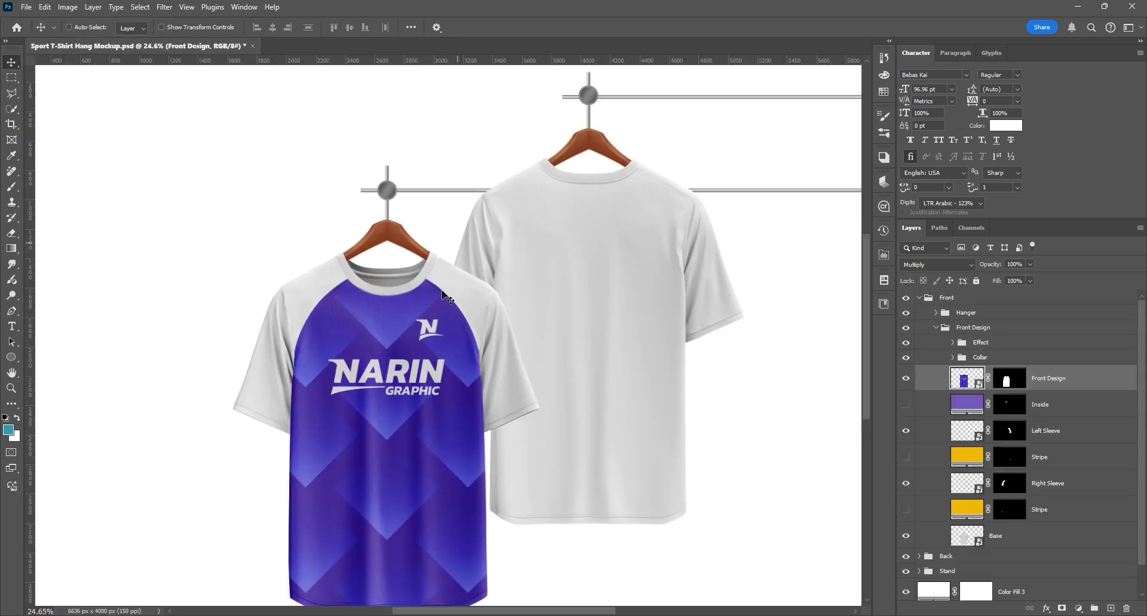
# - Expand the Collar group and open the contents of the Front Collar smart object
pyautogui.scroll(3, 371, 275)
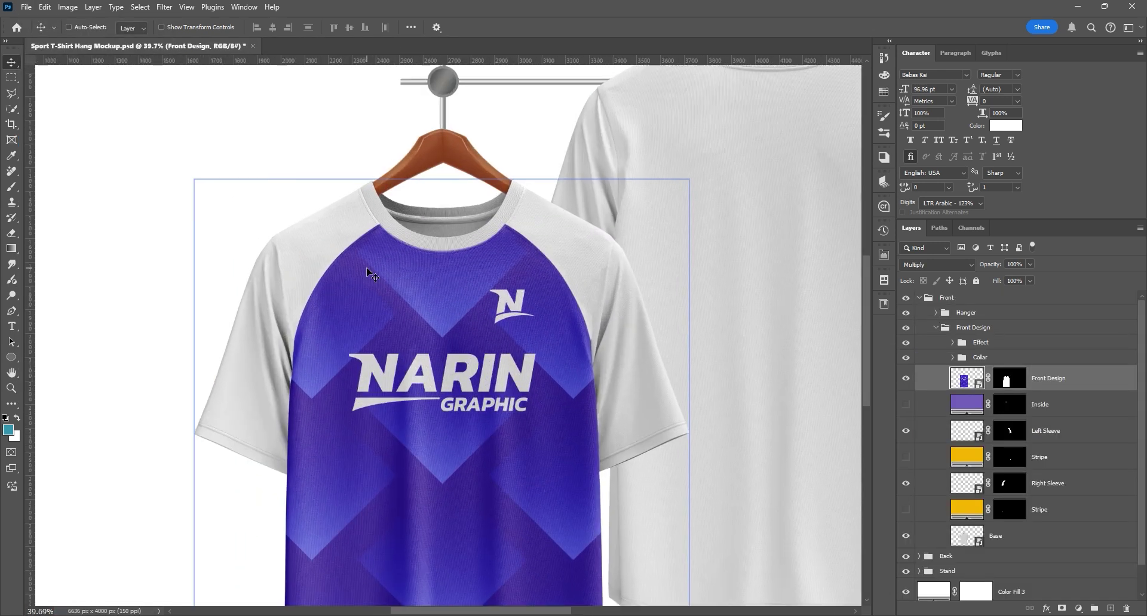
pyautogui.click(914, 405)
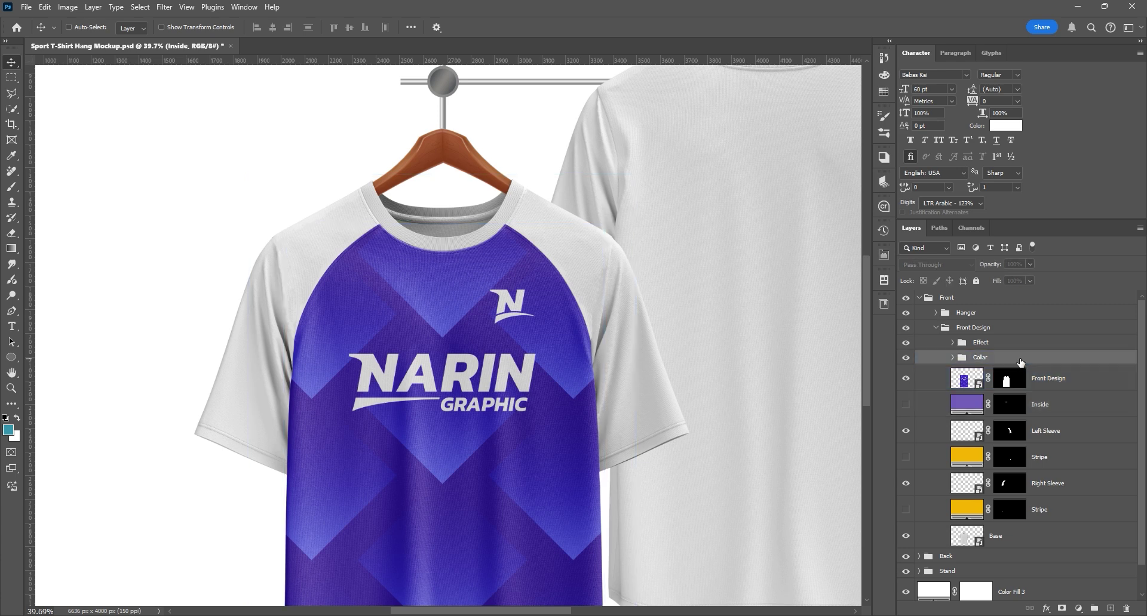
pyautogui.click(949, 360)
pyautogui.click(952, 358)
pyautogui.click(922, 404)
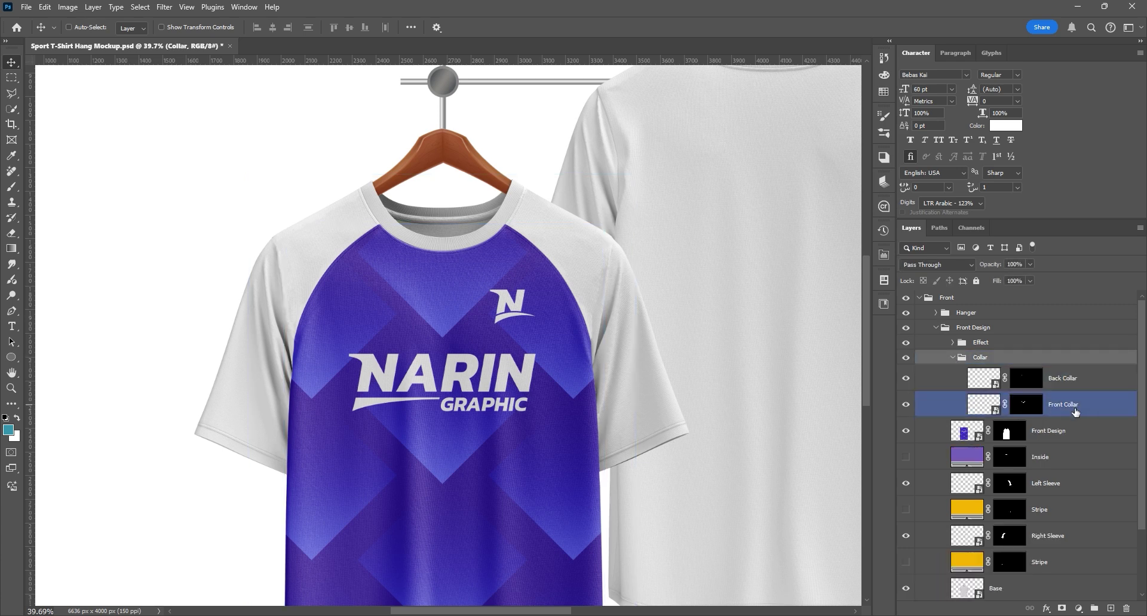
pyautogui.doubleClick(986, 406)
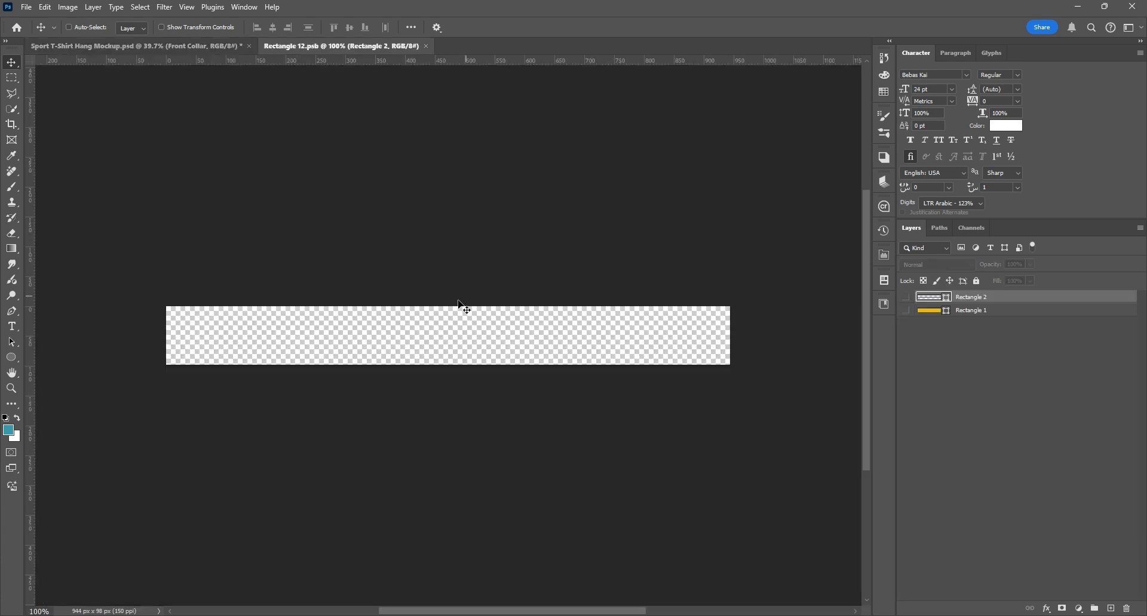
# - Make Rectangle 1 and Rectangle 2 visible in the front collar artwork, then save and close it
pyautogui.click(908, 315)
pyautogui.click(906, 297)
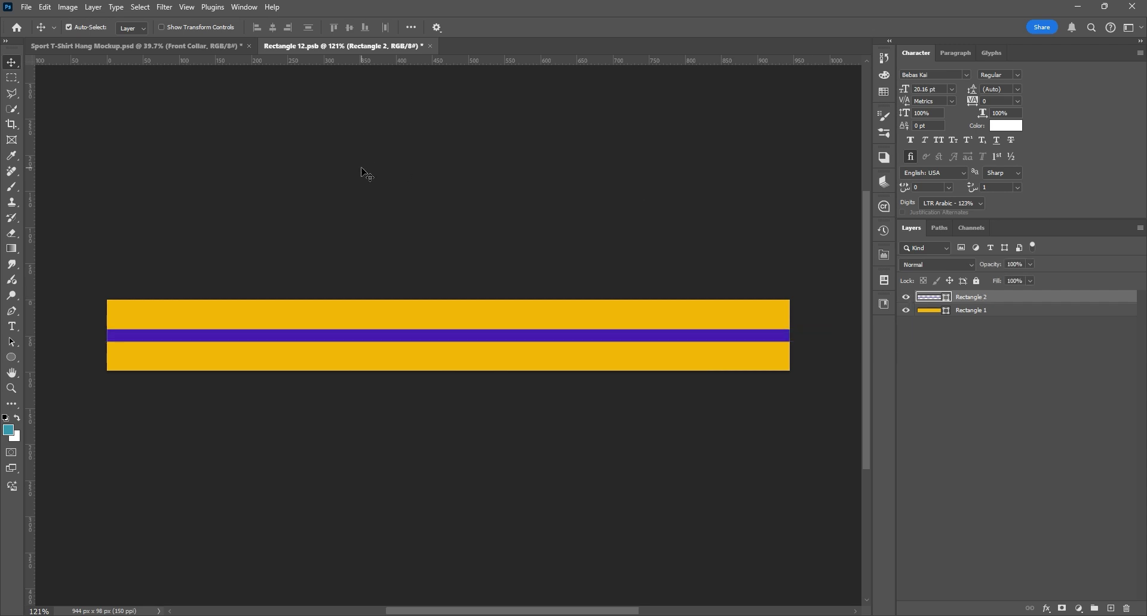
pyautogui.click(425, 46)
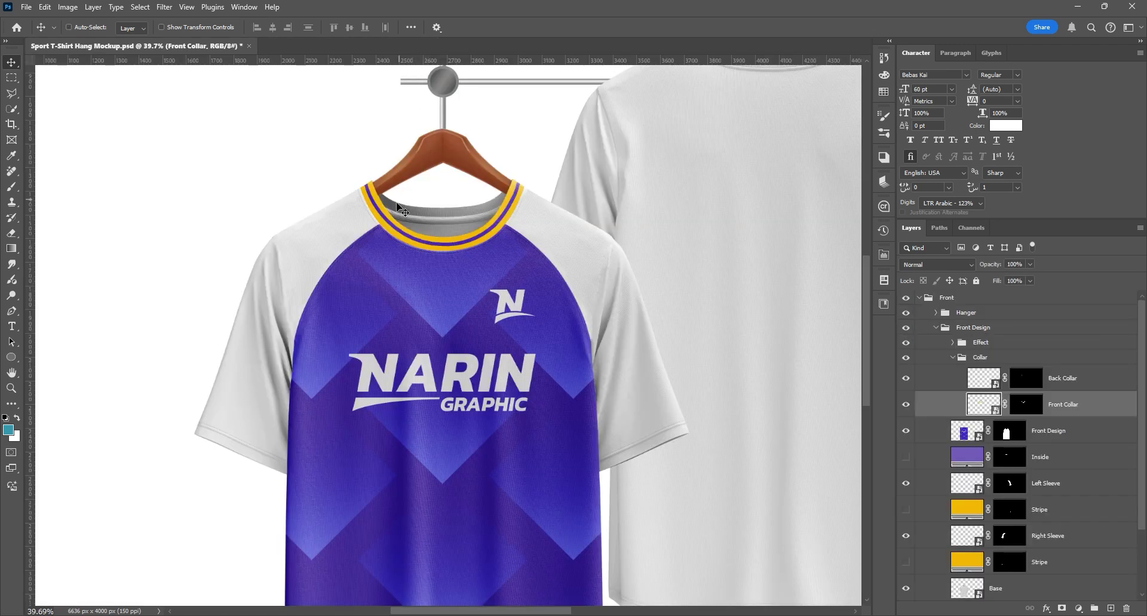
# - Show Rectangle 1 and Rectangle 2 inside the Back Collar smart object, then save and close its contents
pyautogui.scroll(2, 448, 239)
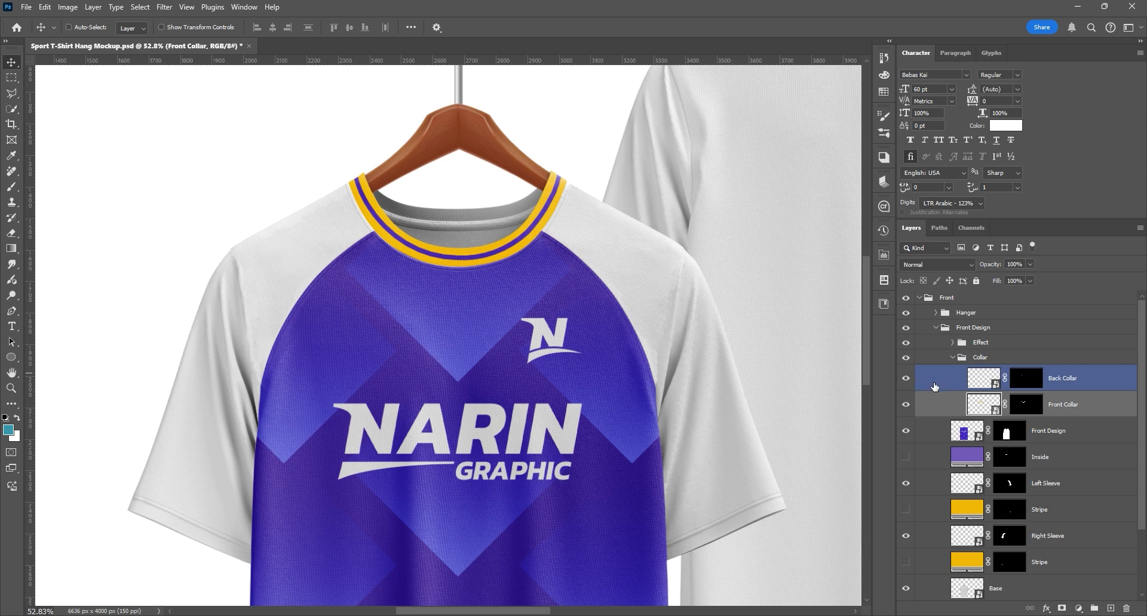
pyautogui.doubleClick(982, 378)
pyautogui.moveTo(906, 297); pyautogui.dragTo(906, 311)
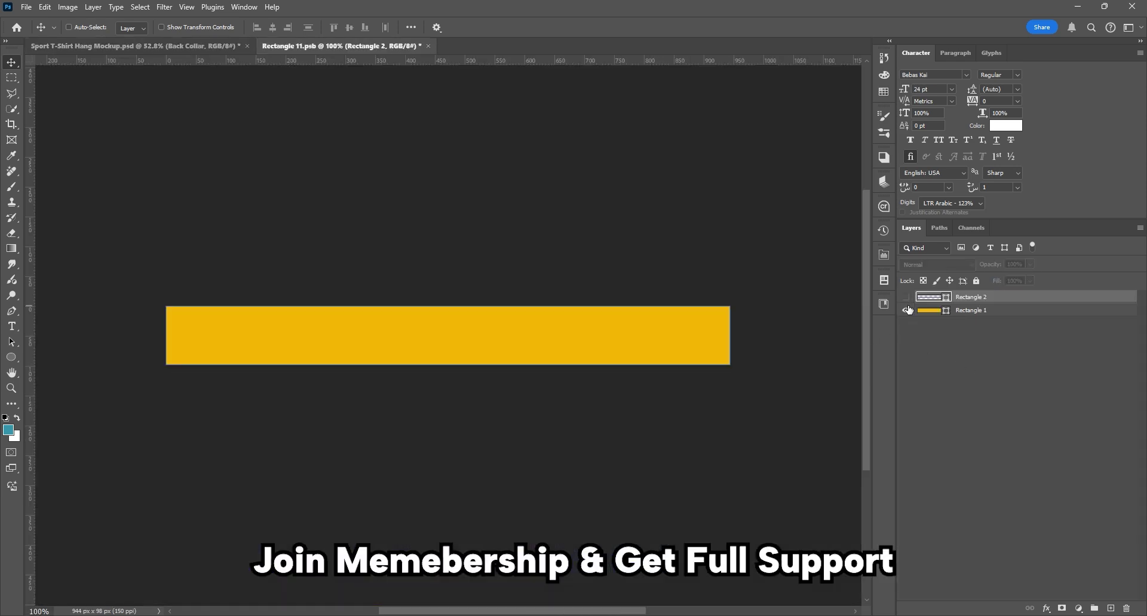
pyautogui.hotkey('ctrl', 's')
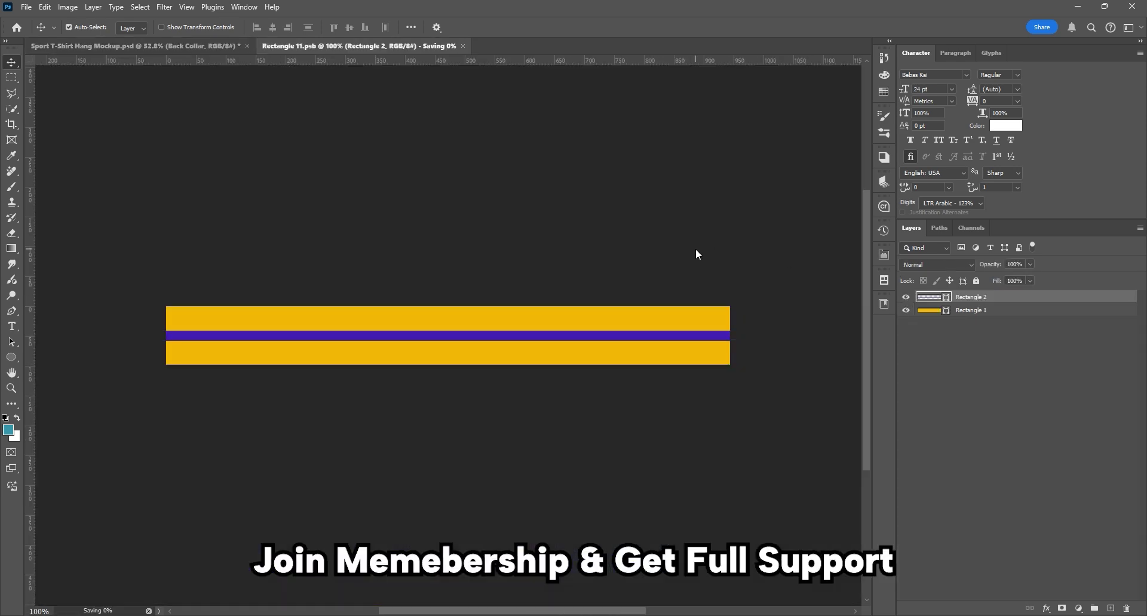
pyautogui.click(428, 46)
# - Turn on the purple Inside fill layer of the front shirt and check it at the neckline
pyautogui.scroll(-5, 391, 203)
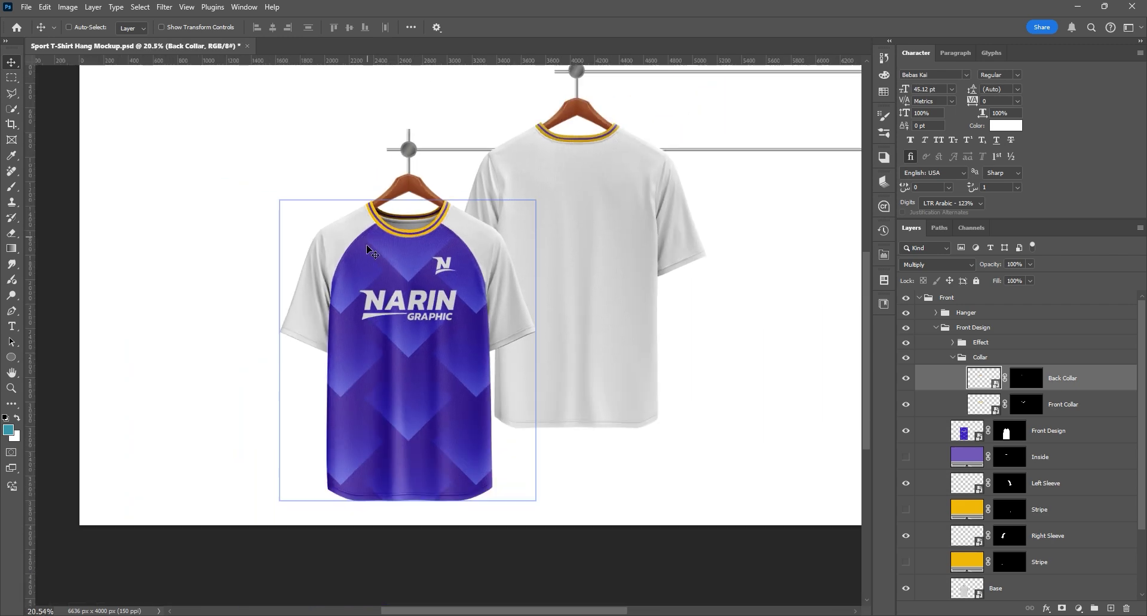
pyautogui.scroll(4, 349, 251)
pyautogui.scroll(1, 350, 251)
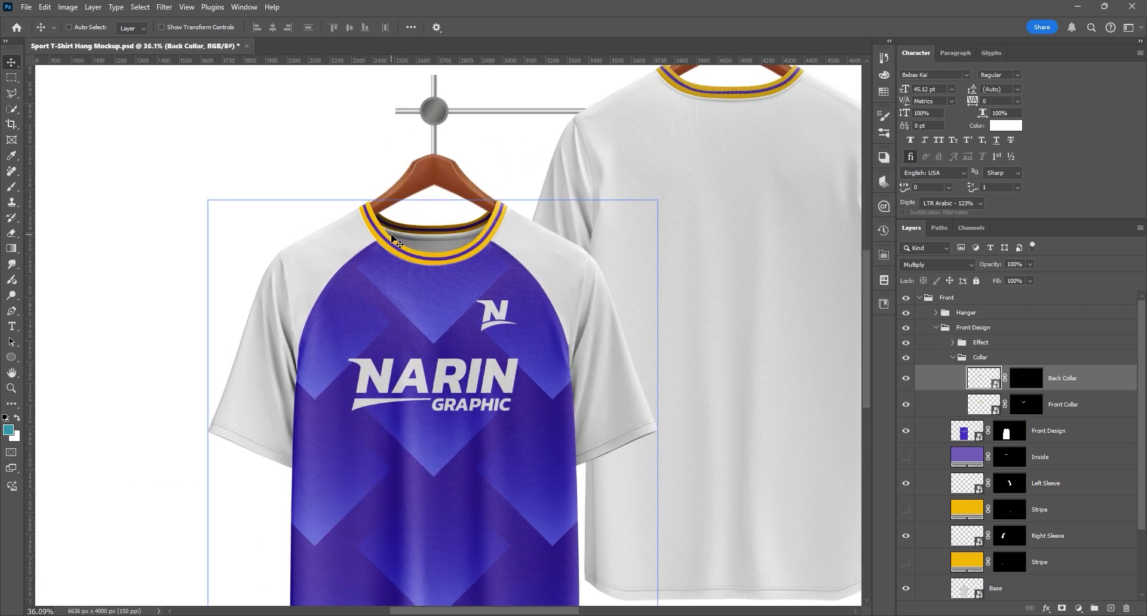
pyautogui.click(968, 465)
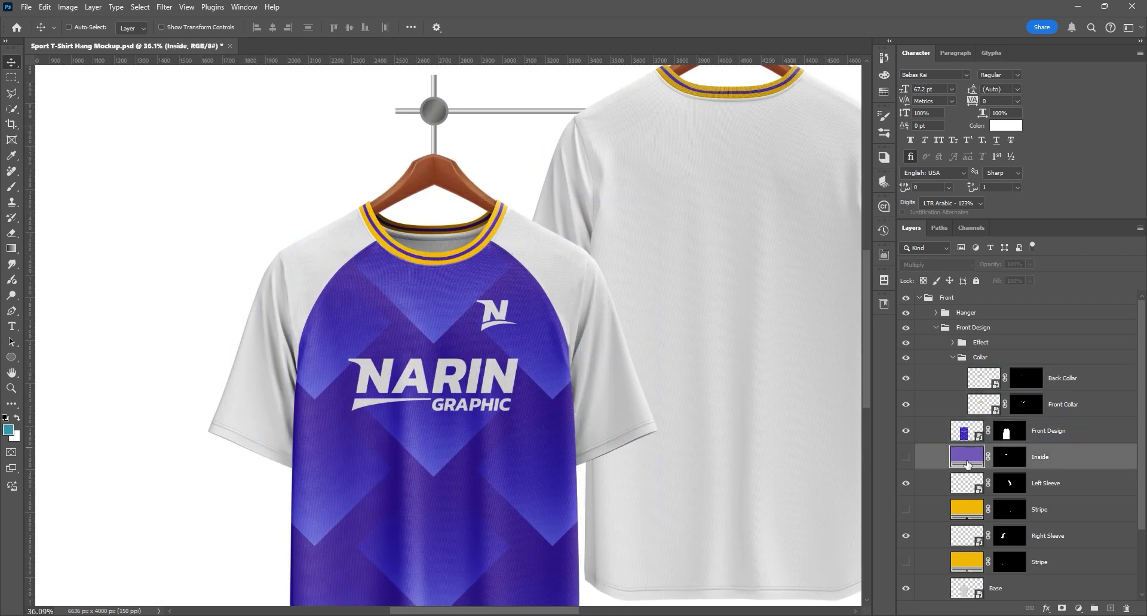
pyautogui.click(906, 458)
pyautogui.scroll(2, 421, 230)
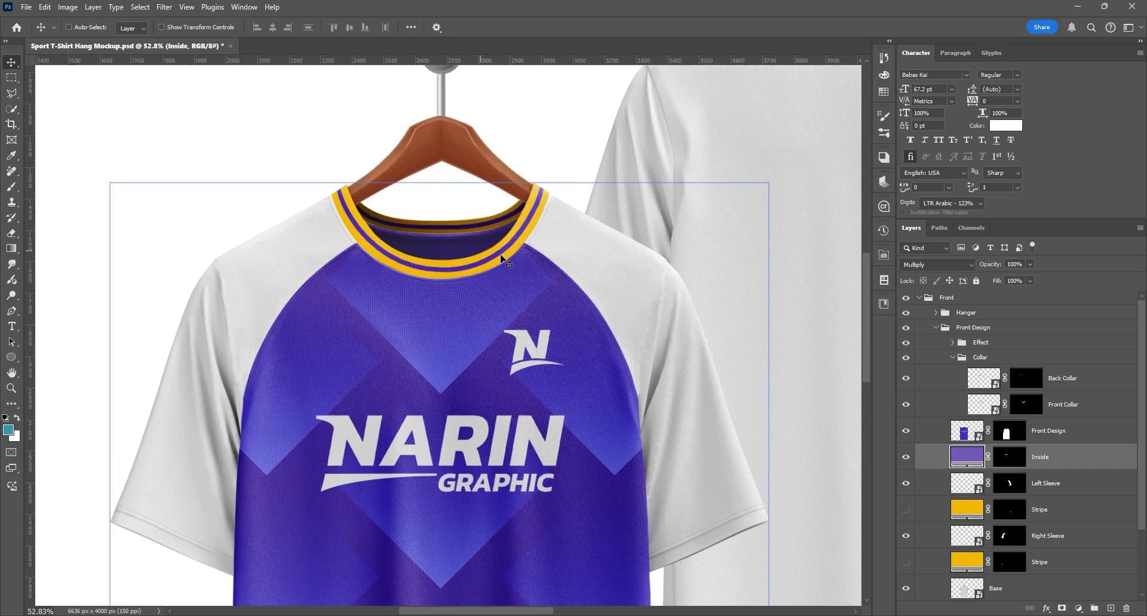
# - Show Group 1 and Rectangle 1 inside the Left Sleeve smart object, hide the guides and save its contents
pyautogui.doubleClick(973, 485)
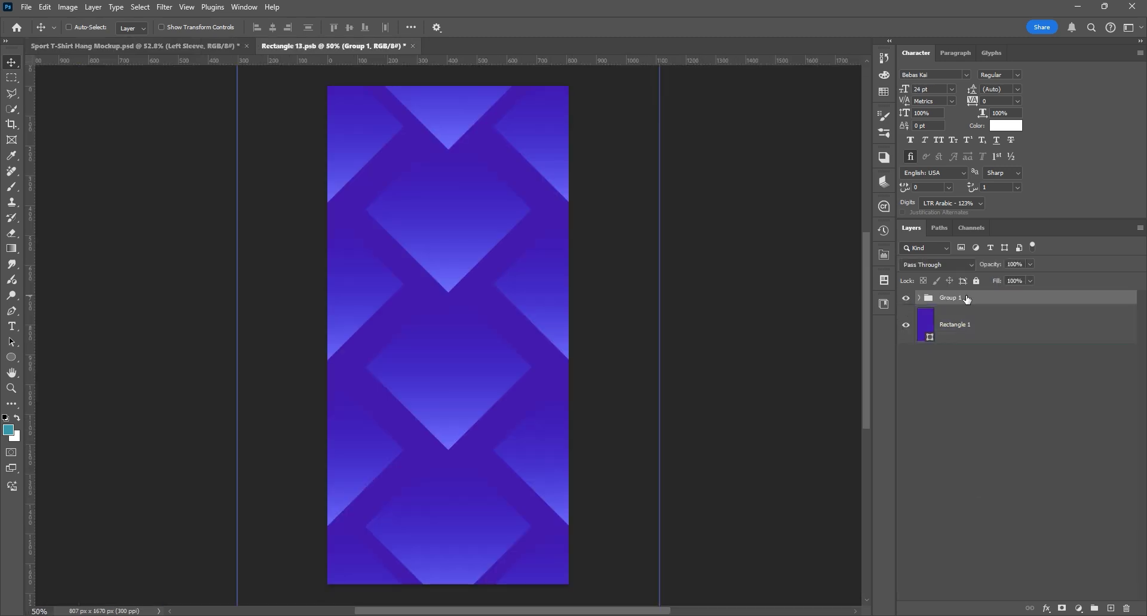
pyautogui.hotkey('ctrl', ';')
pyautogui.hotkey('ctrl', 's')
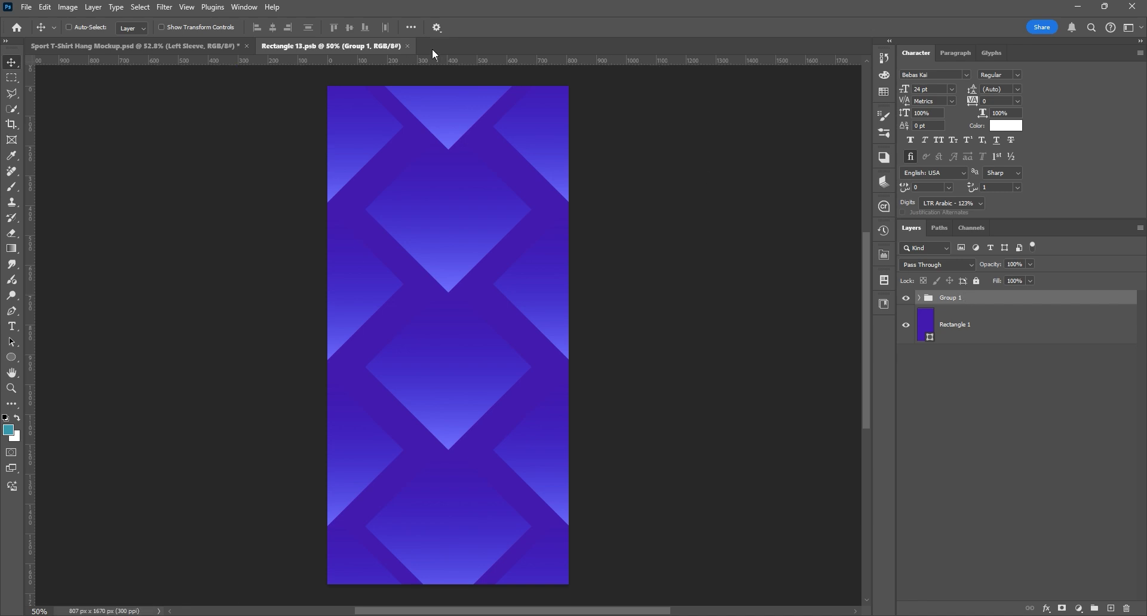
# - Close the Left Sleeve contents and make the yellow Stripe layer directly beneath Left Sleeve visible
pyautogui.click(412, 46)
pyautogui.scroll(-3, 504, 169)
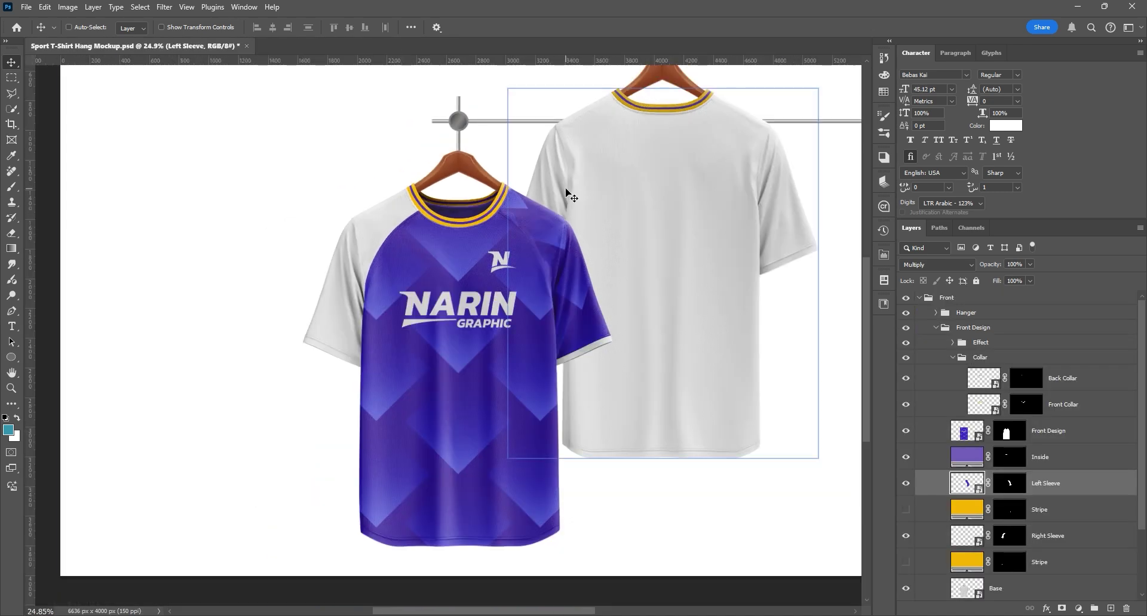
pyautogui.scroll(6, 567, 193)
pyautogui.scroll(-3, 599, 196)
pyautogui.scroll(4, 355, 233)
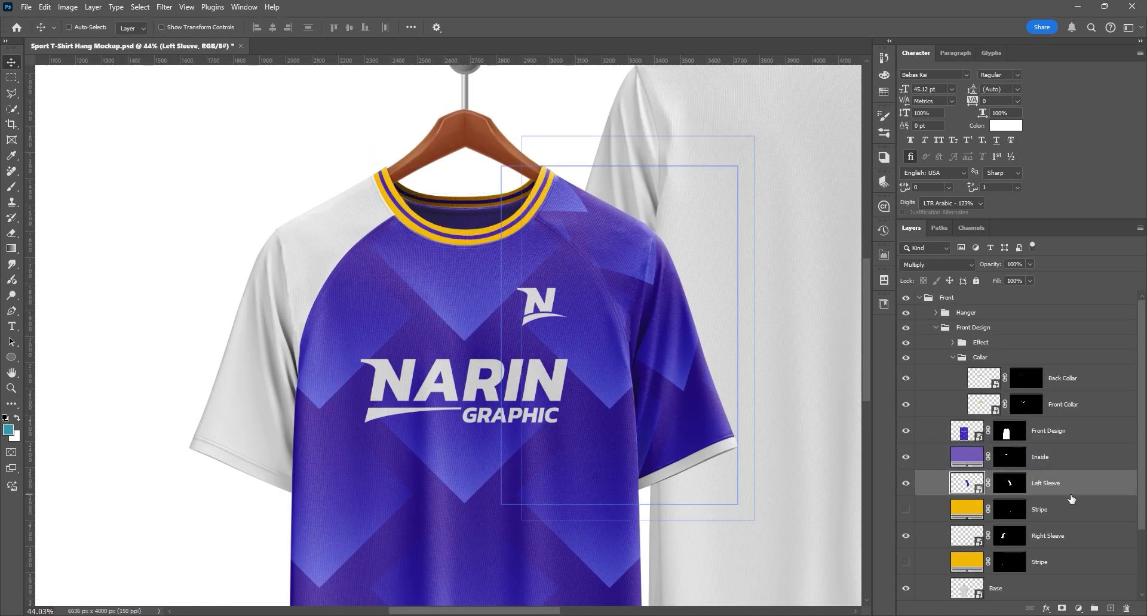
pyautogui.click(919, 509)
pyautogui.click(905, 510)
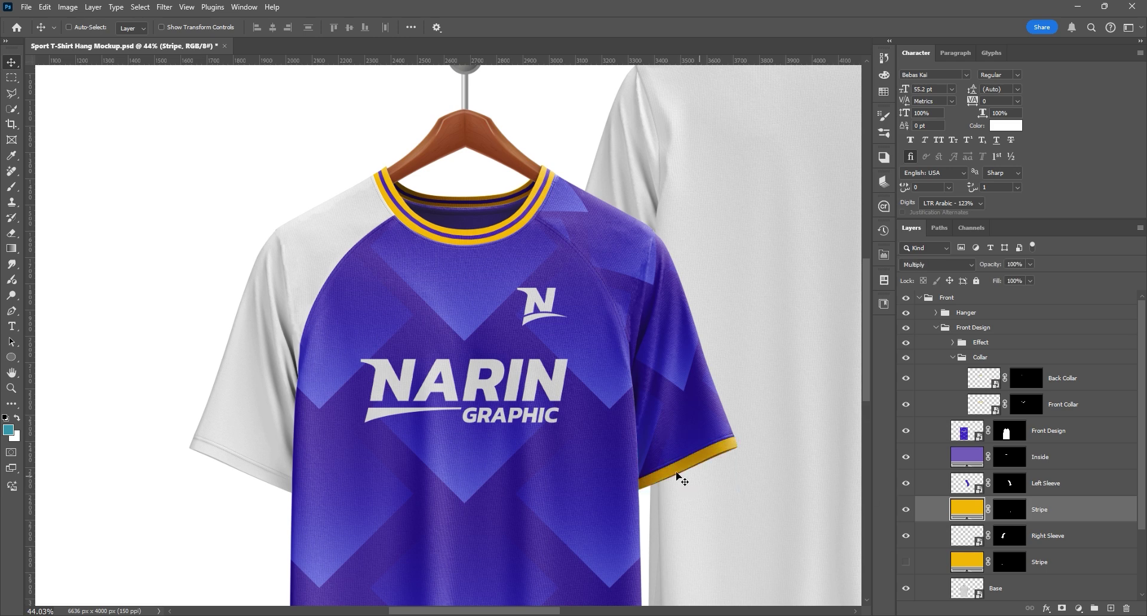
# - Show Rectangle 1 and Group 1 inside the Right Sleeve smart object, then save and close its contents
pyautogui.doubleClick(970, 542)
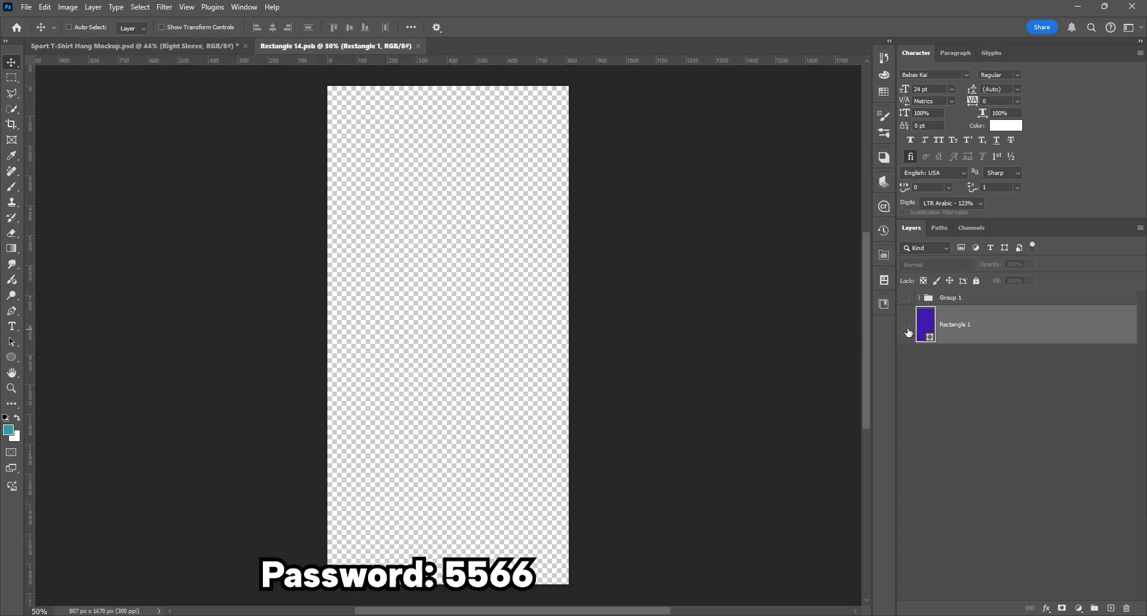
pyautogui.click(907, 329)
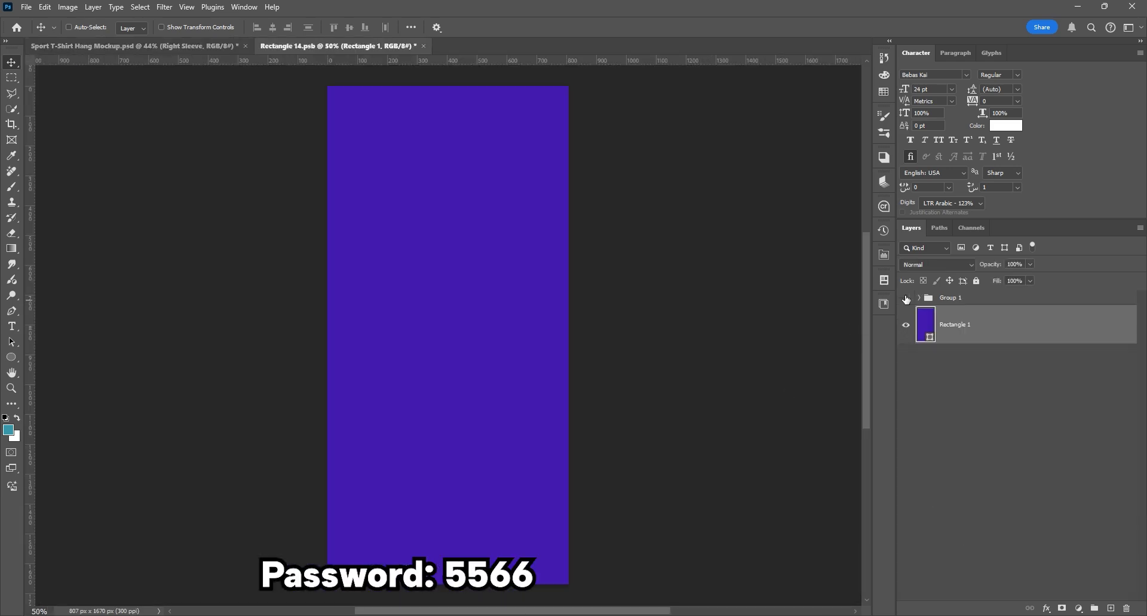
pyautogui.click(906, 298)
pyautogui.click(950, 301)
pyautogui.hotkey('ctrl', 's')
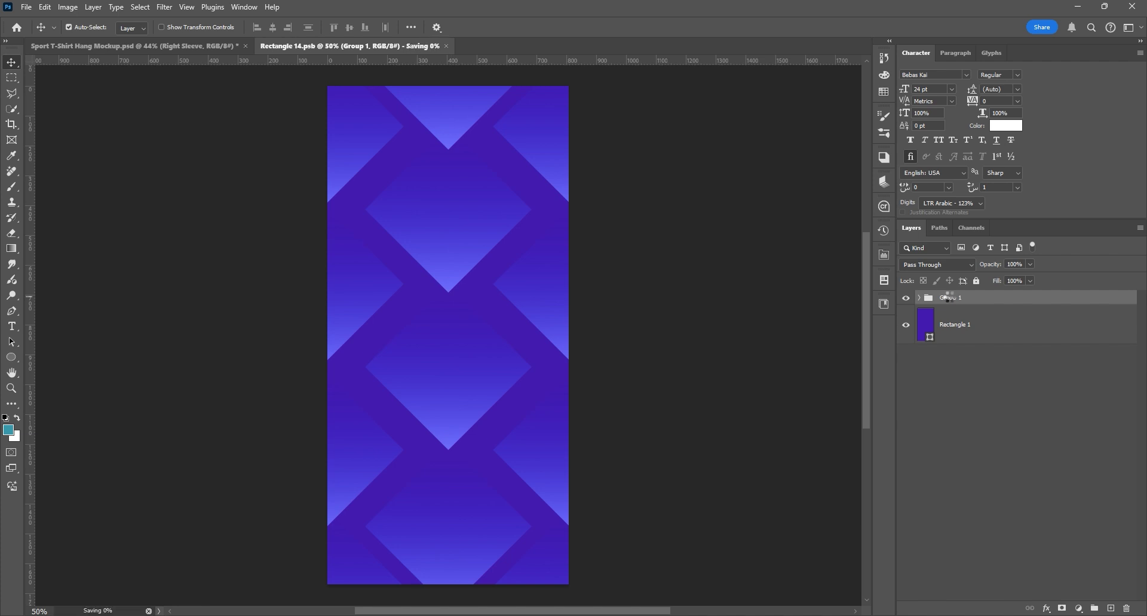
pyautogui.click(407, 46)
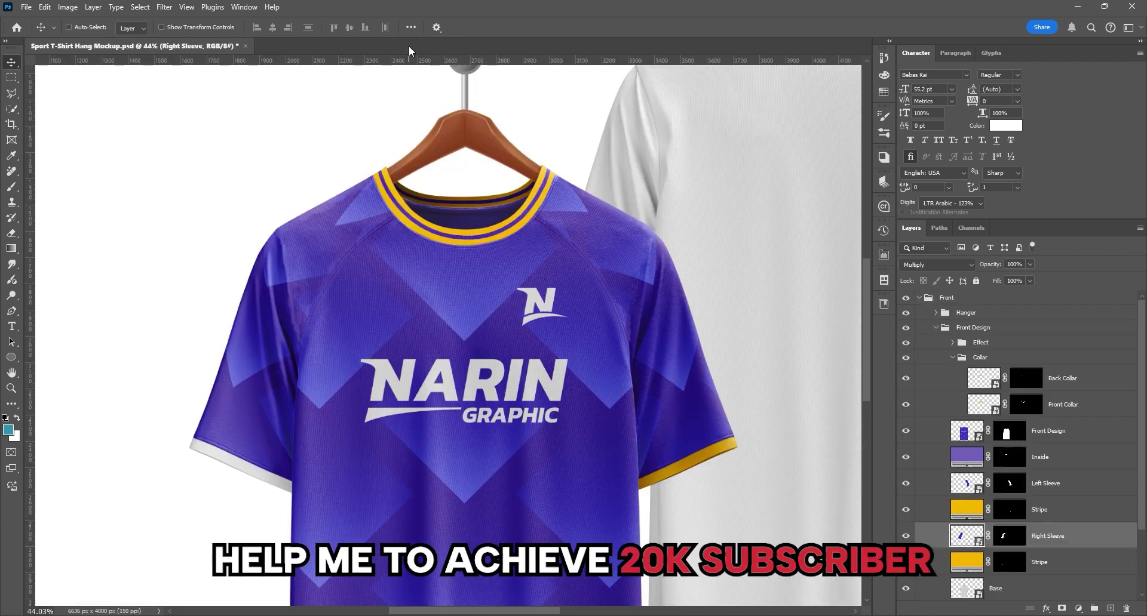
# - Make the yellow Stripe layer beneath Right Sleeve visible and check the cuff on the front shirt
pyautogui.scroll(-2, 486, 184)
pyautogui.scroll(-2, 953, 422)
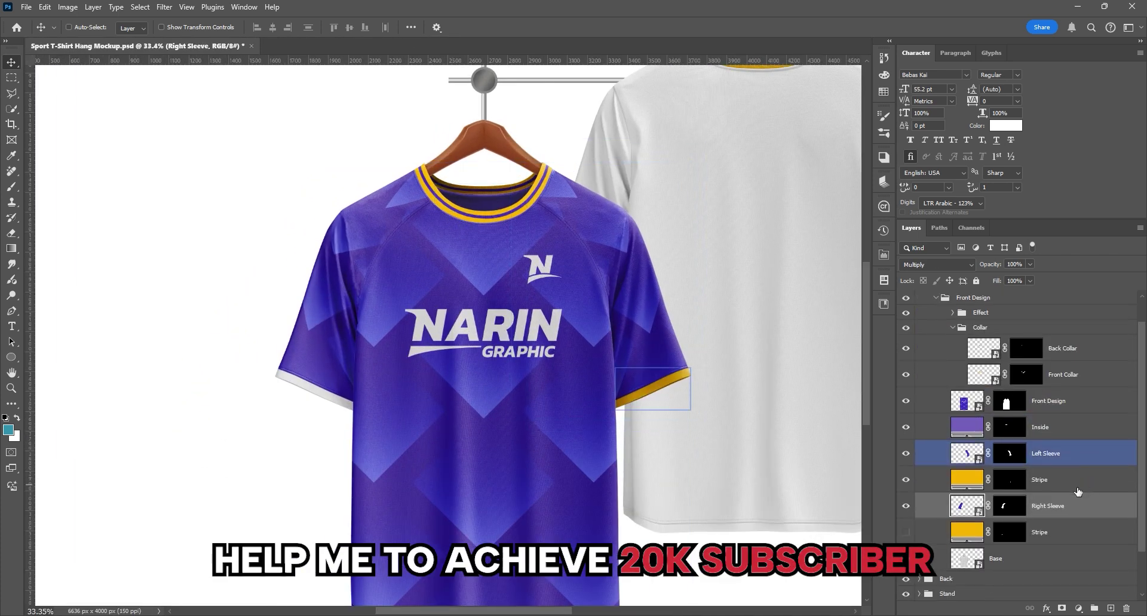
pyautogui.click(905, 533)
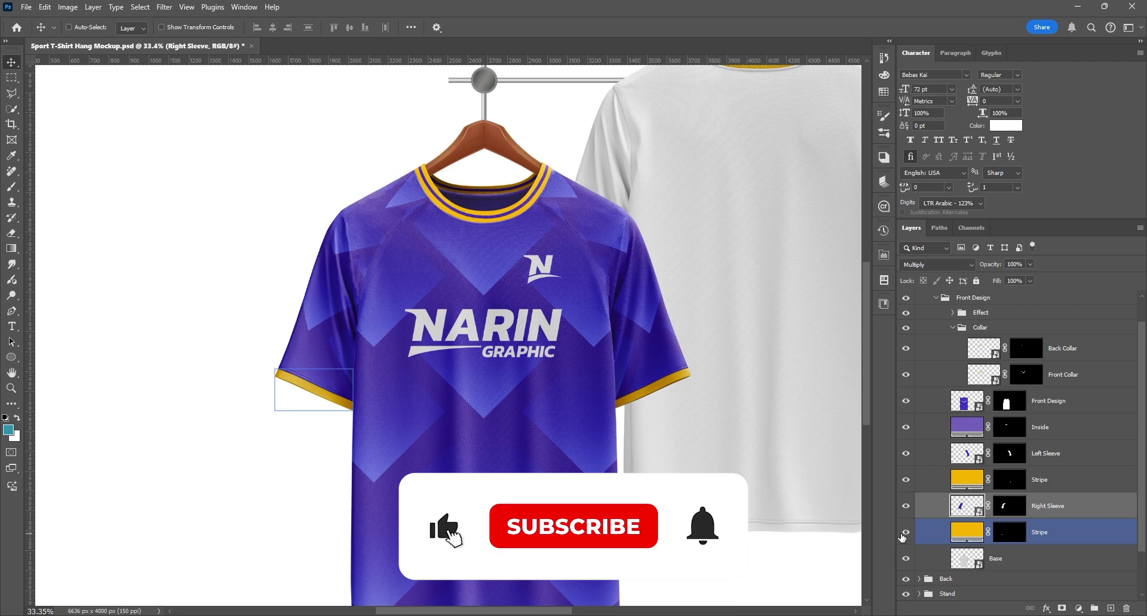
pyautogui.scroll(5, 289, 371)
pyautogui.scroll(-6, 288, 366)
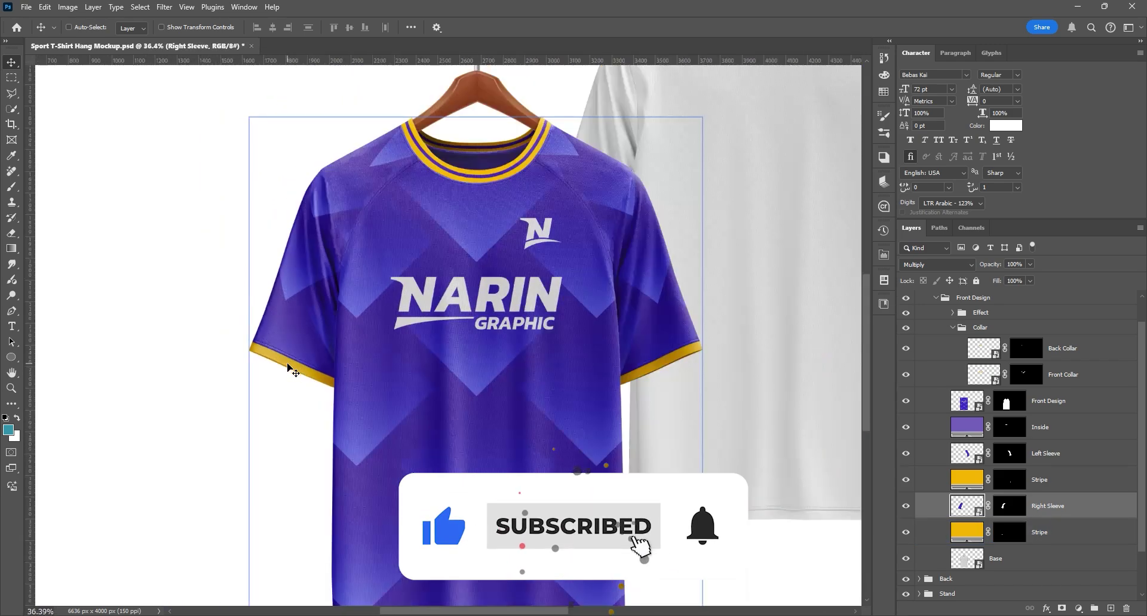
pyautogui.scroll(2, 397, 139)
pyautogui.moveTo(533, 451); pyautogui.dragTo(450, 445)
# - Collapse the Collar and Front Design groups and expand the Back group
pyautogui.click(1088, 534)
pyautogui.click(952, 327)
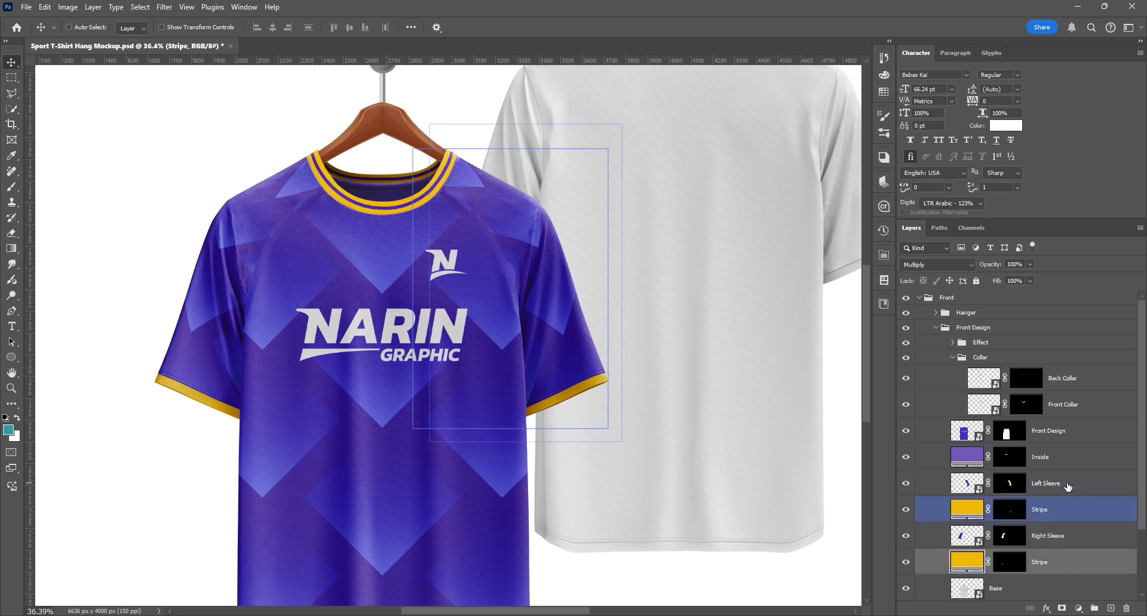
pyautogui.click(1006, 358)
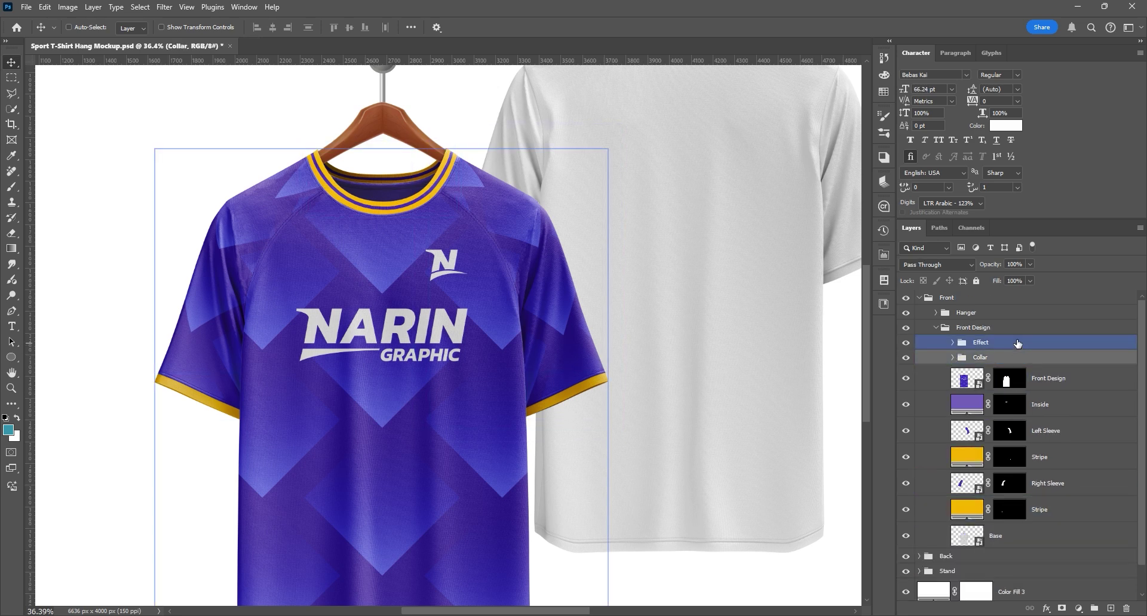
pyautogui.click(986, 382)
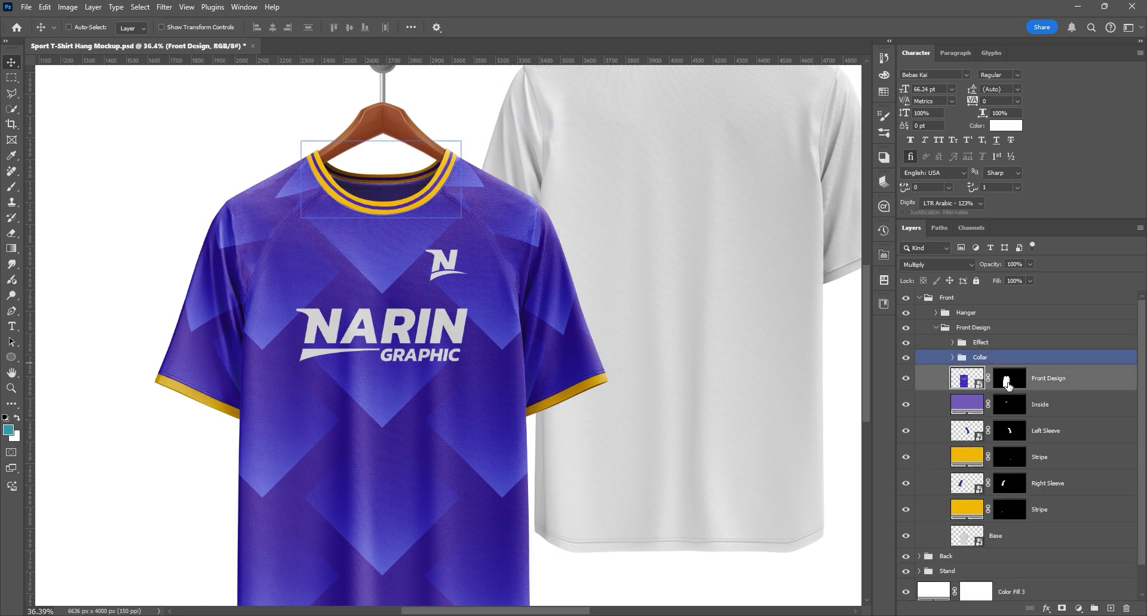
pyautogui.click(991, 535)
pyautogui.click(937, 327)
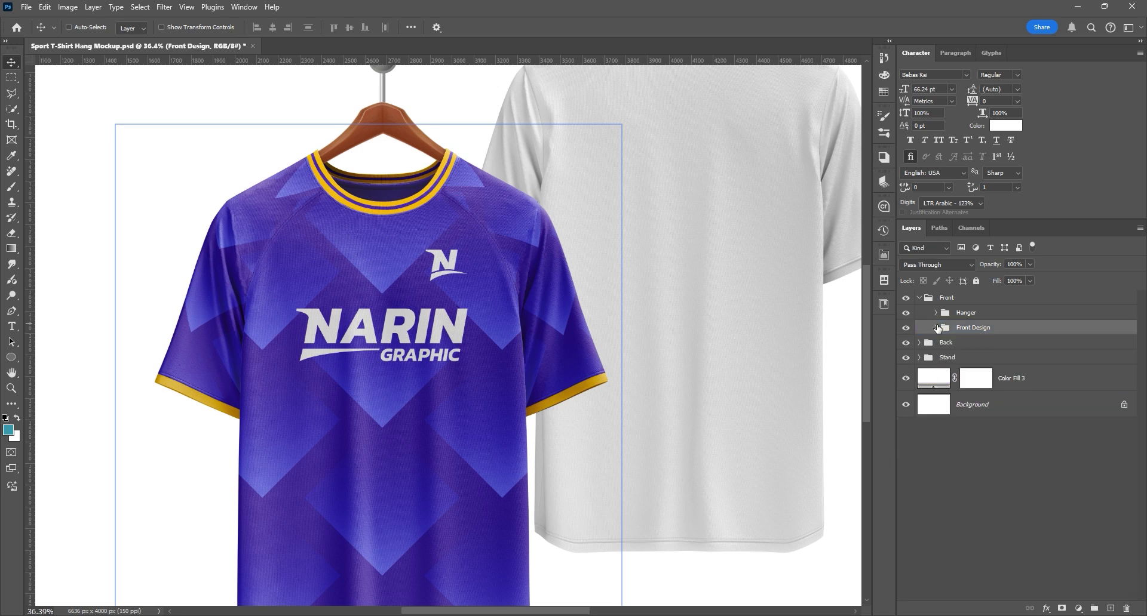
pyautogui.click(947, 342)
pyautogui.click(919, 342)
pyautogui.click(996, 375)
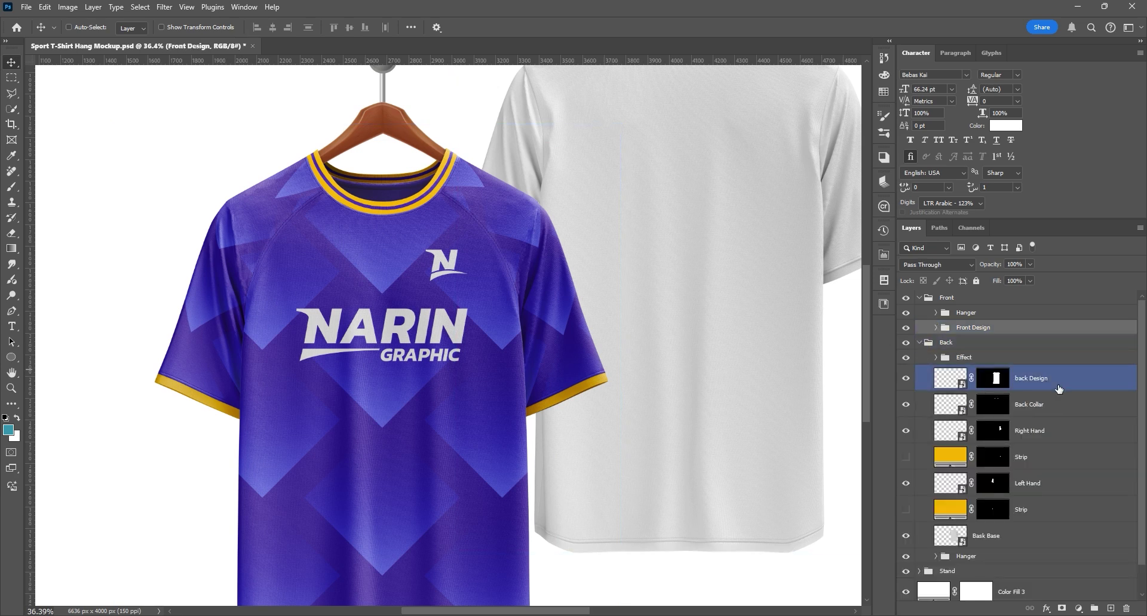
# - Show Rectangle 1, Group 1, the number 9 and the narin graphic text inside the back Design smart object, then save and close it
pyautogui.click(943, 385)
pyautogui.doubleClick(947, 384)
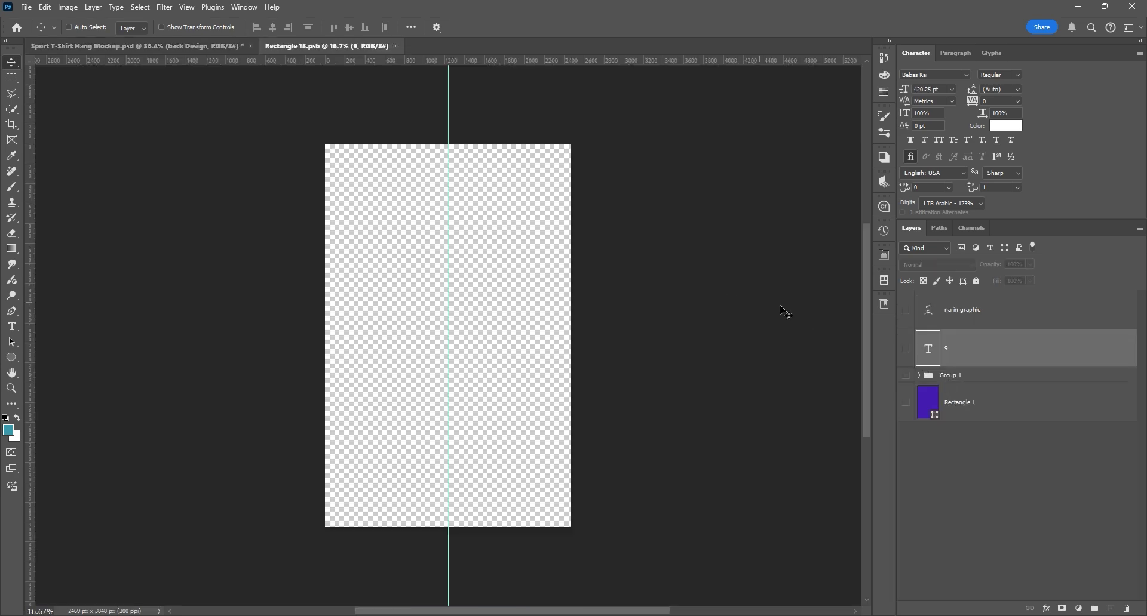
pyautogui.click(905, 403)
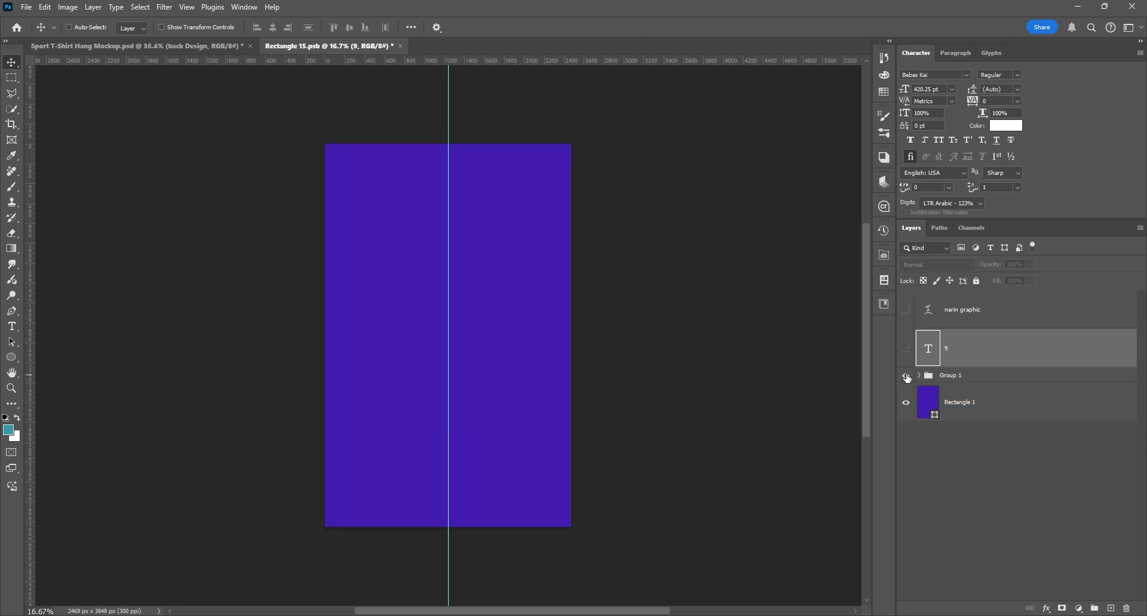
pyautogui.click(906, 375)
pyautogui.click(905, 348)
pyautogui.click(905, 310)
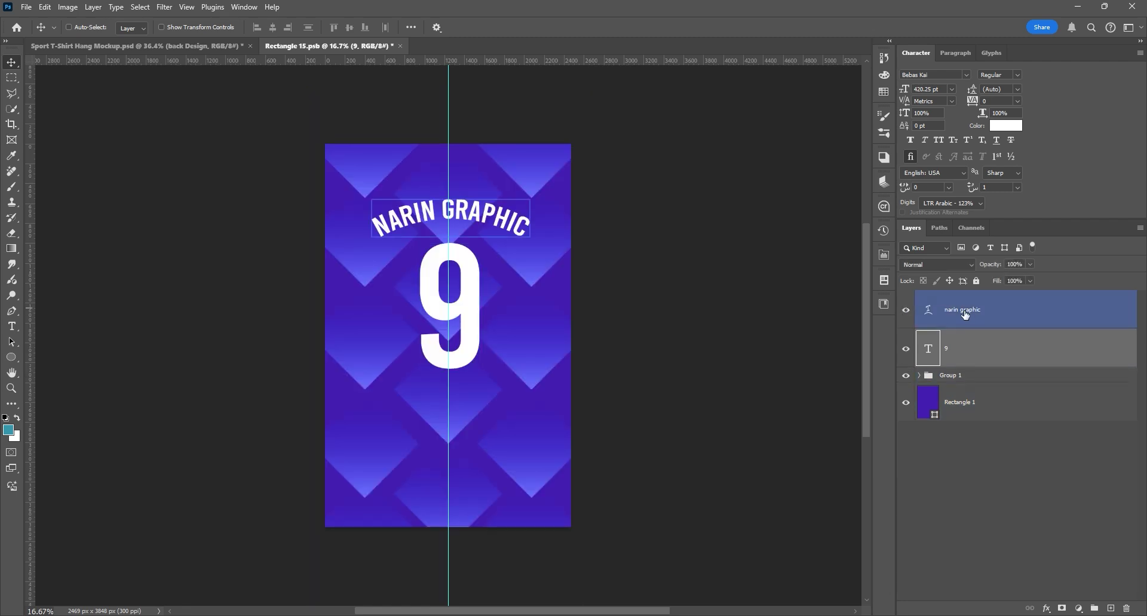
pyautogui.click(971, 317)
pyautogui.hotkey('ctrl', 's')
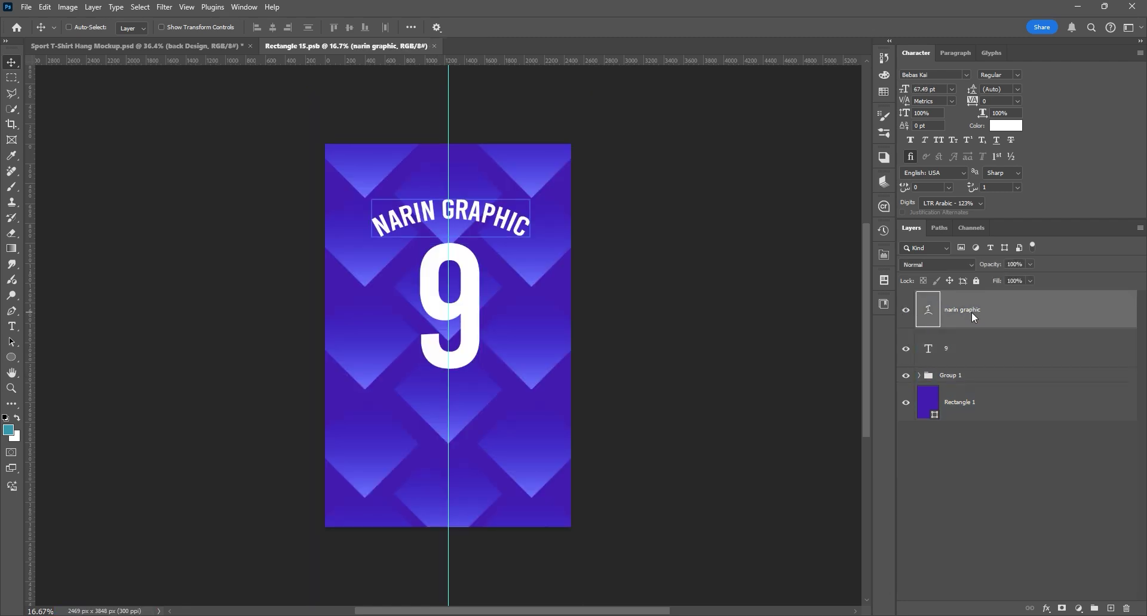
pyautogui.click(434, 46)
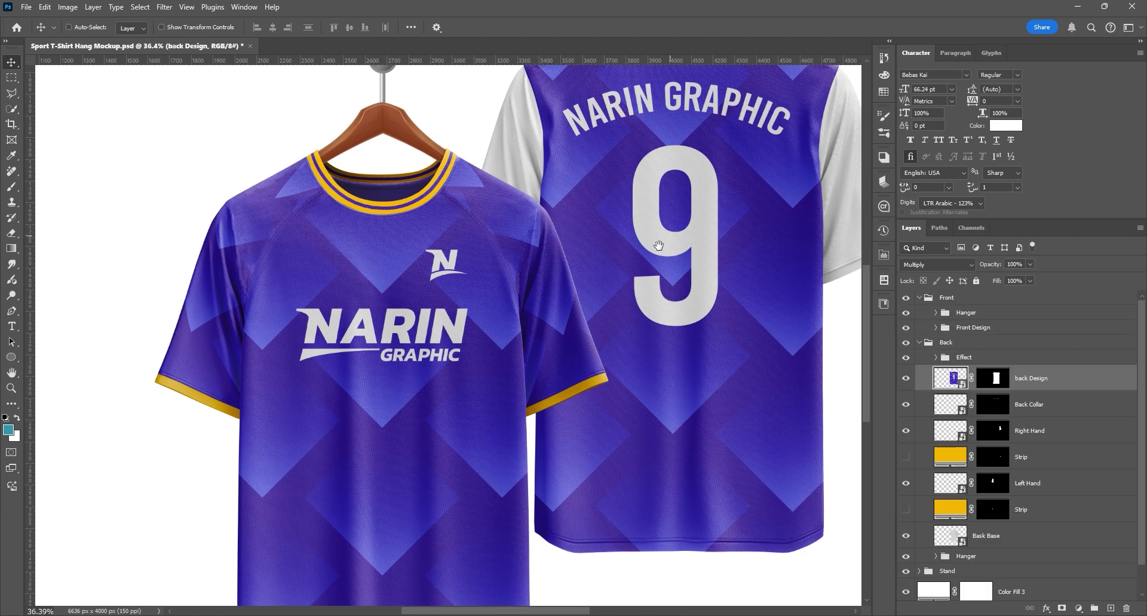
# - Show Rectangle 3 and Group 1 inside the back shirt's Right Hand smart object, then save and close its contents
pyautogui.scroll(2, 487, 339)
pyautogui.scroll(-2, 487, 323)
pyautogui.scroll(1, 496, 245)
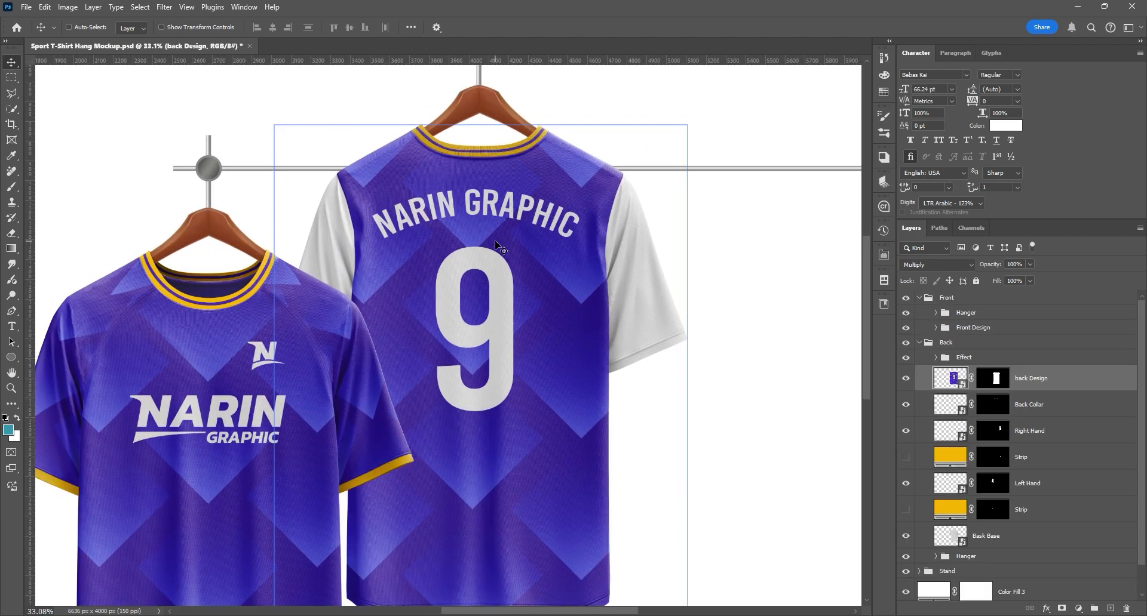
pyautogui.scroll(-1, 495, 245)
pyautogui.click(1050, 412)
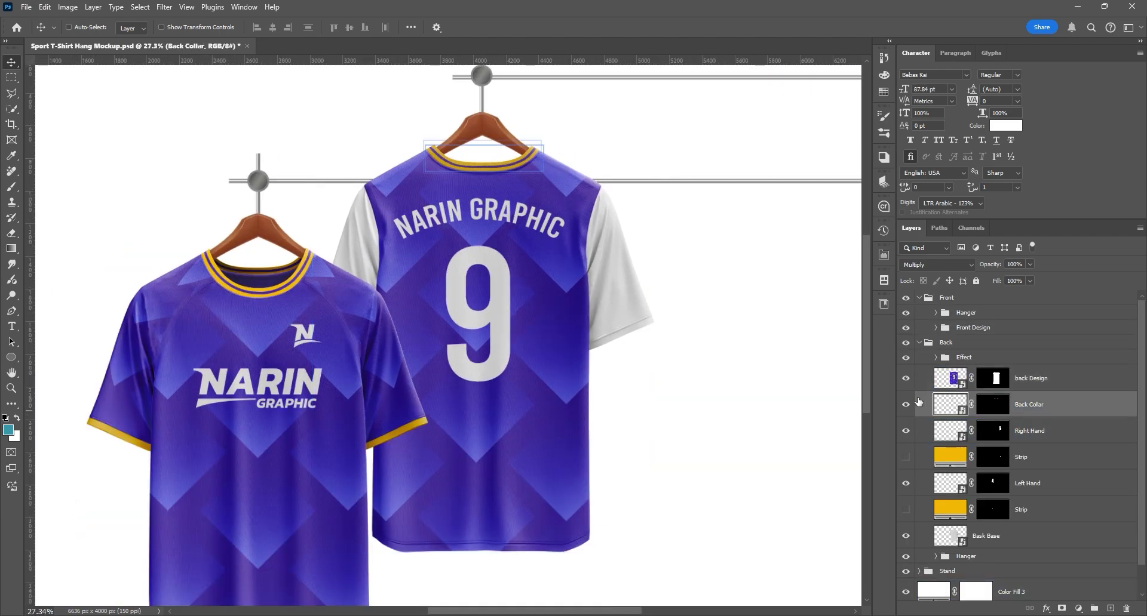
pyautogui.click(1042, 435)
pyautogui.doubleClick(941, 431)
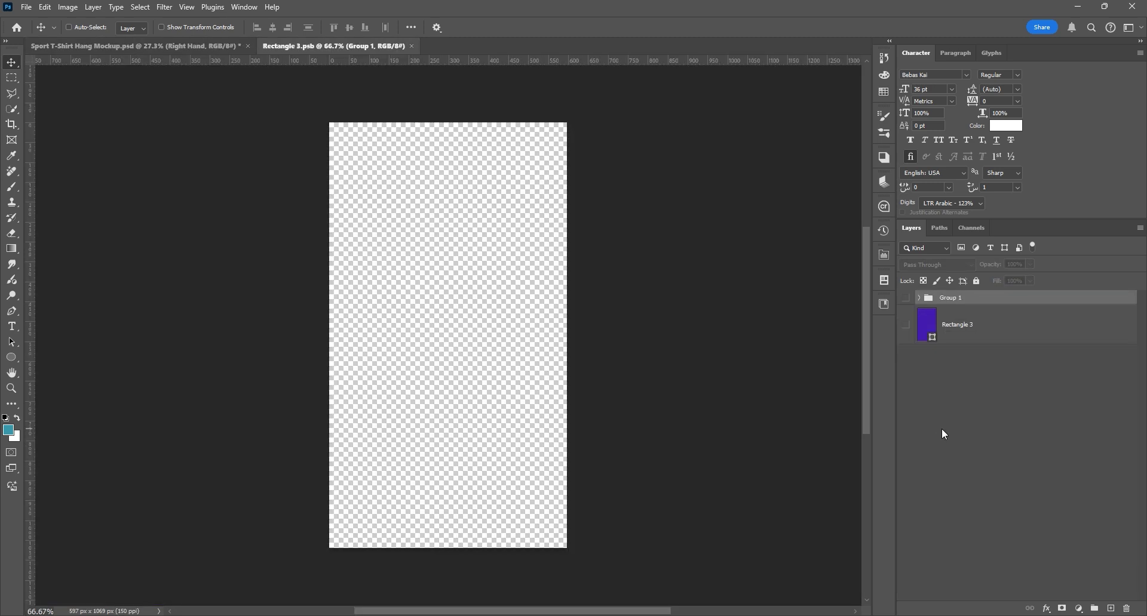
pyautogui.click(906, 327)
pyautogui.click(906, 298)
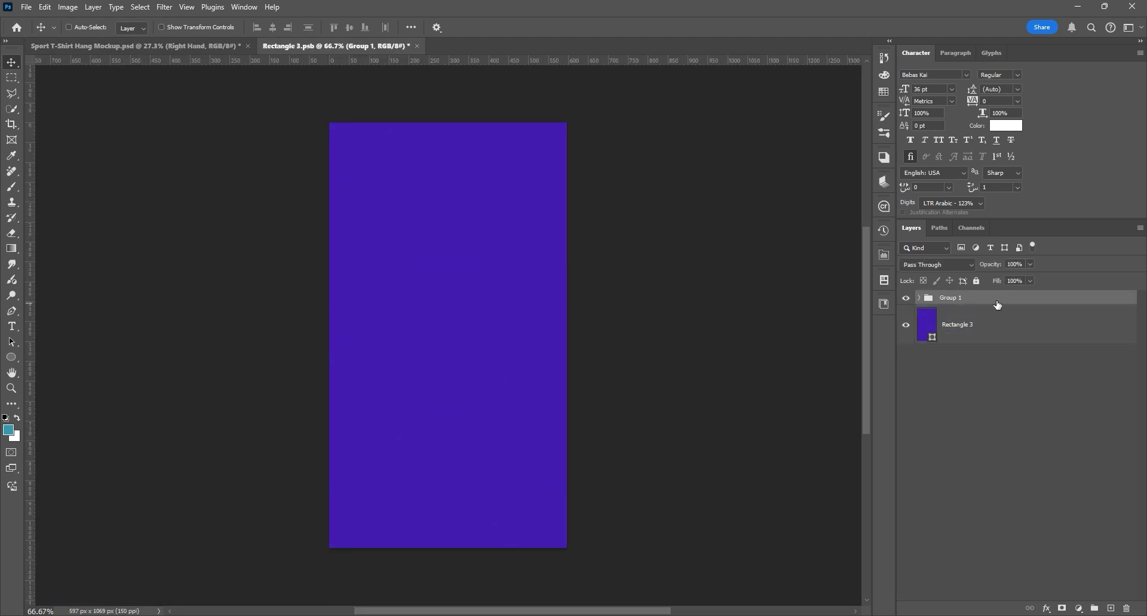
pyautogui.hotkey('ctrl', ';')
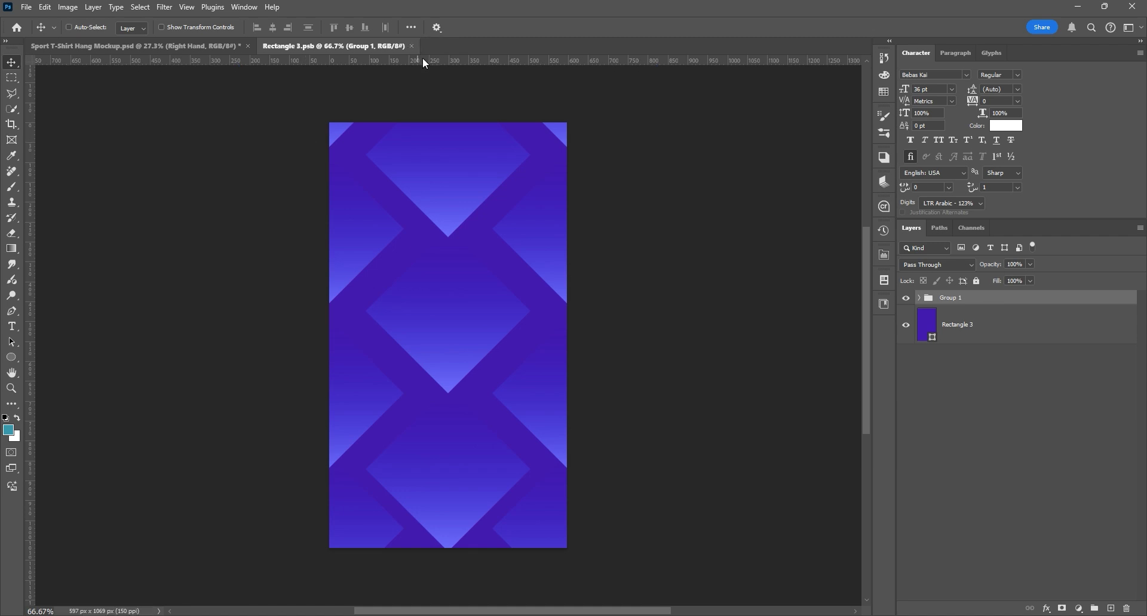
pyautogui.click(412, 46)
# - Turn on the yellow Strip layer beneath Right Hand and check the back shirt's cuff
pyautogui.scroll(-5, 471, 184)
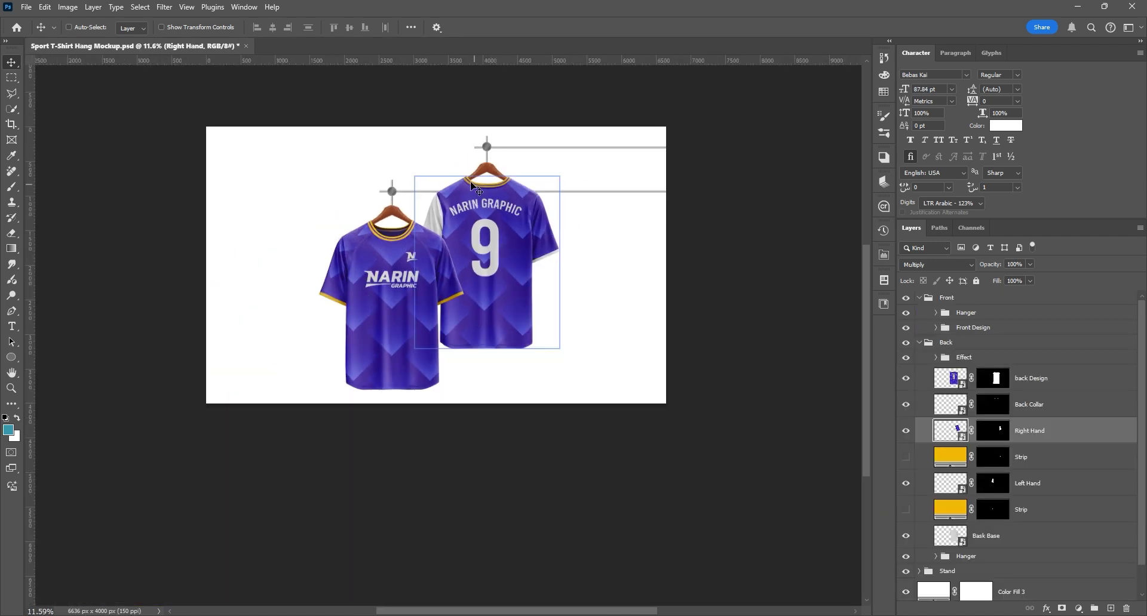
pyautogui.scroll(5, 478, 187)
pyautogui.click(915, 459)
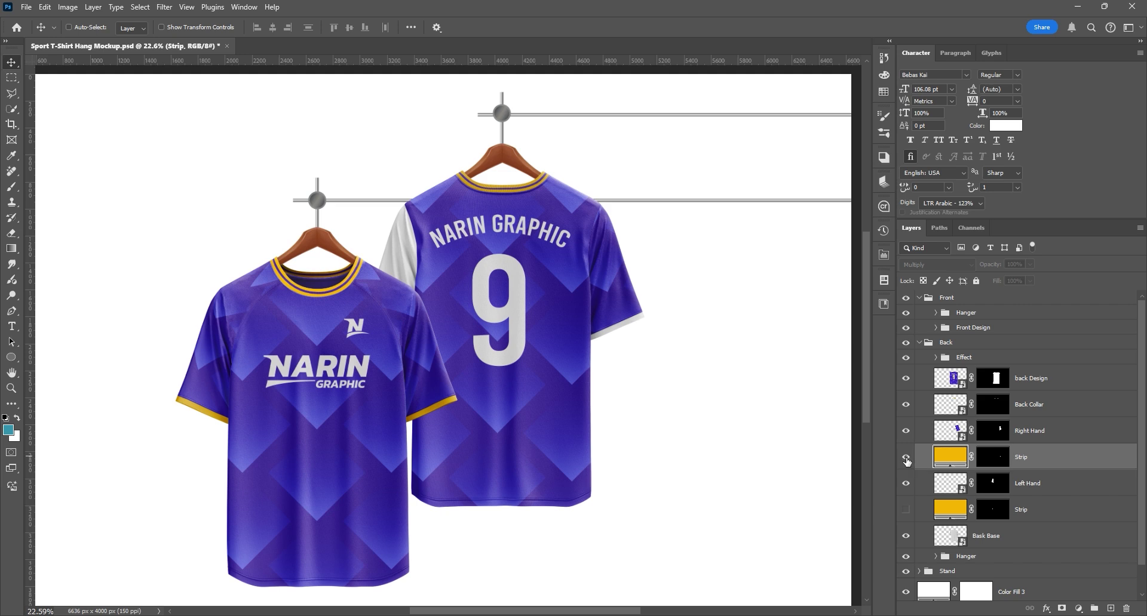
pyautogui.scroll(2, 640, 312)
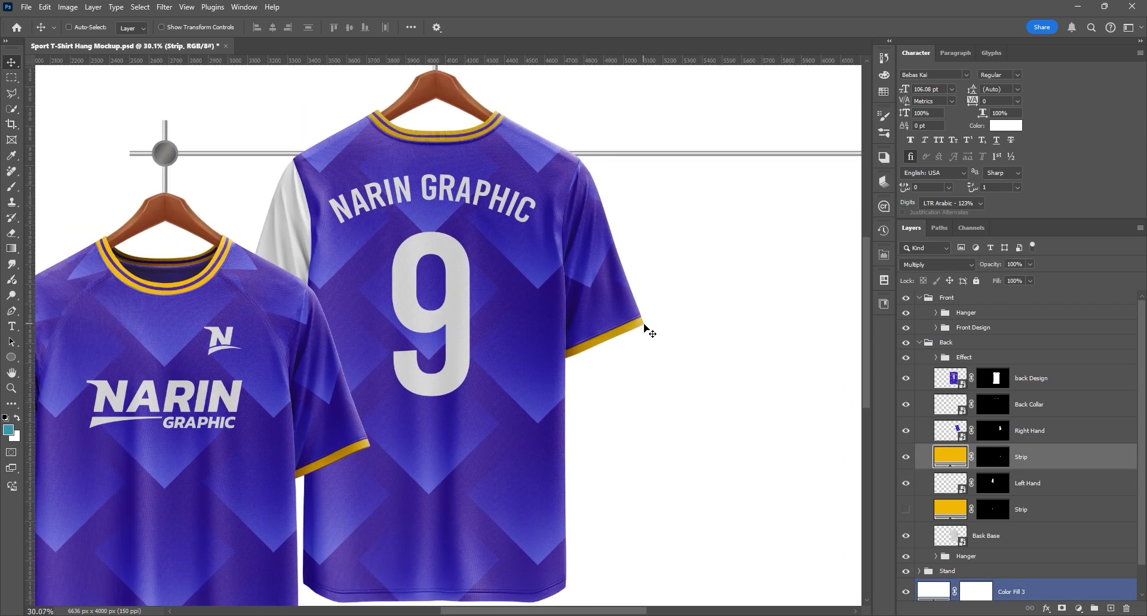
# - Show Rectangle 3 and Group 1 inside the back shirt's Left Hand smart object, then save and close its contents
pyautogui.click(1056, 485)
pyautogui.doubleClick(949, 485)
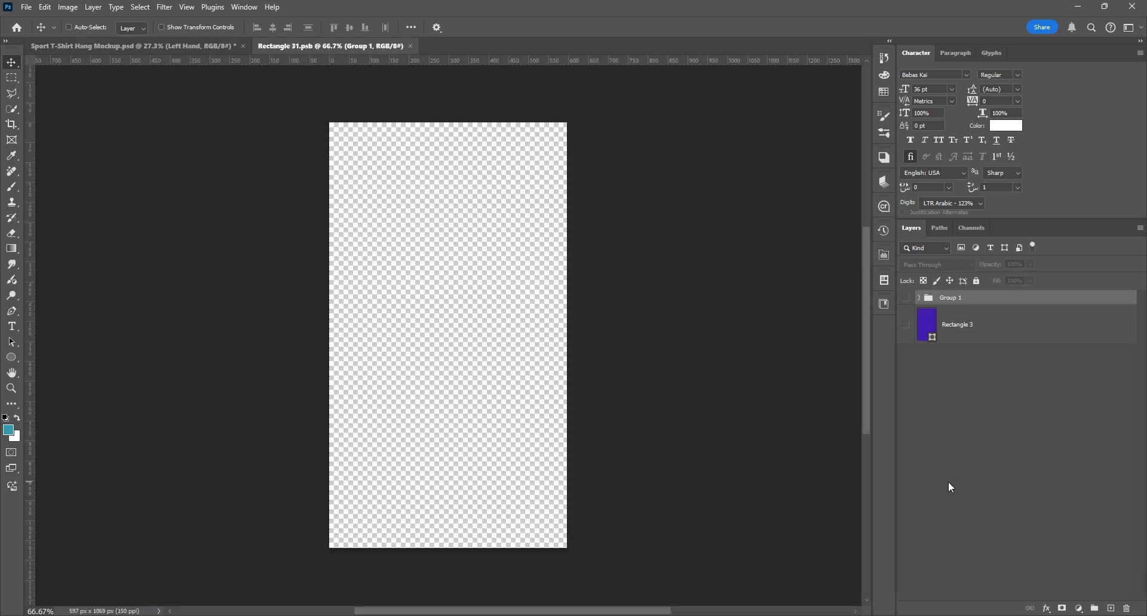
pyautogui.click(905, 325)
pyautogui.click(905, 300)
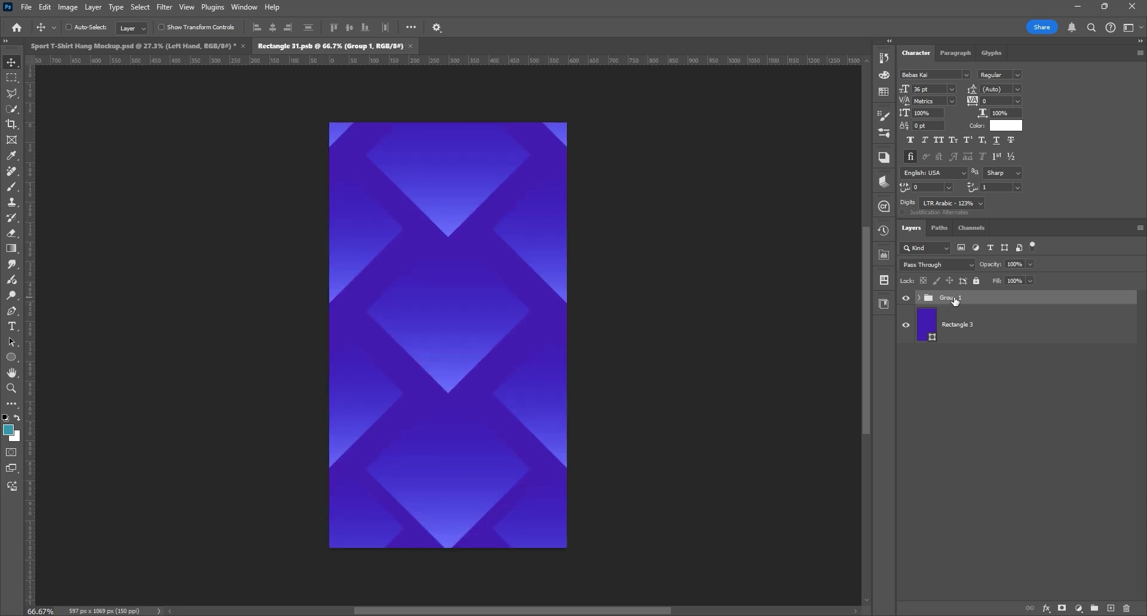
pyautogui.hotkey('ctrl', 's')
pyautogui.click(411, 48)
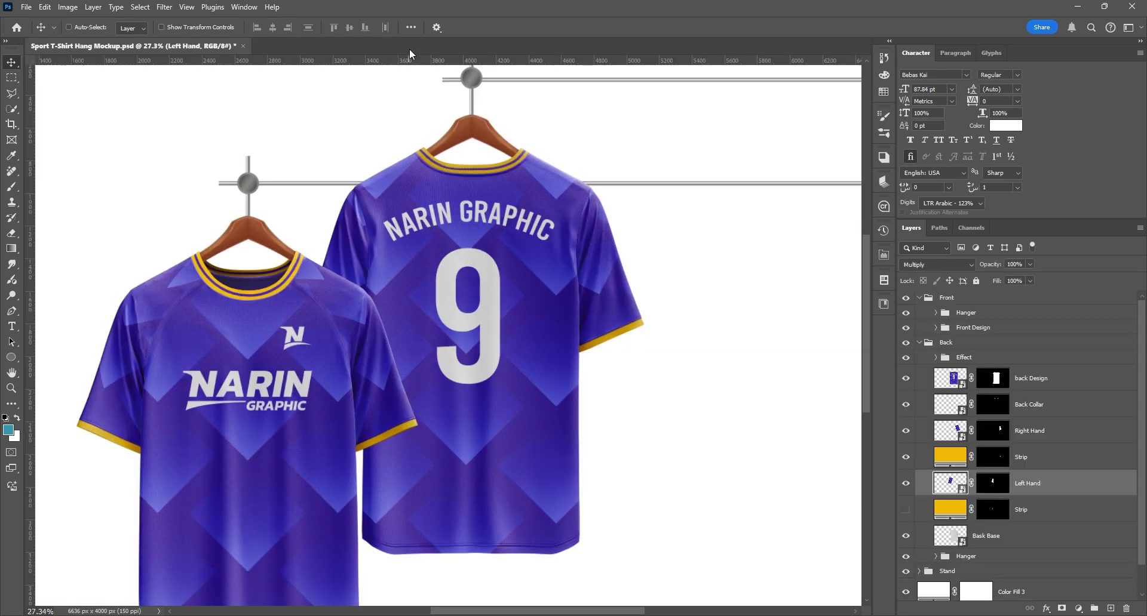
# - Turn on the yellow Strip layer beneath Left Hand and collapse the Back group
pyautogui.scroll(-3, 524, 229)
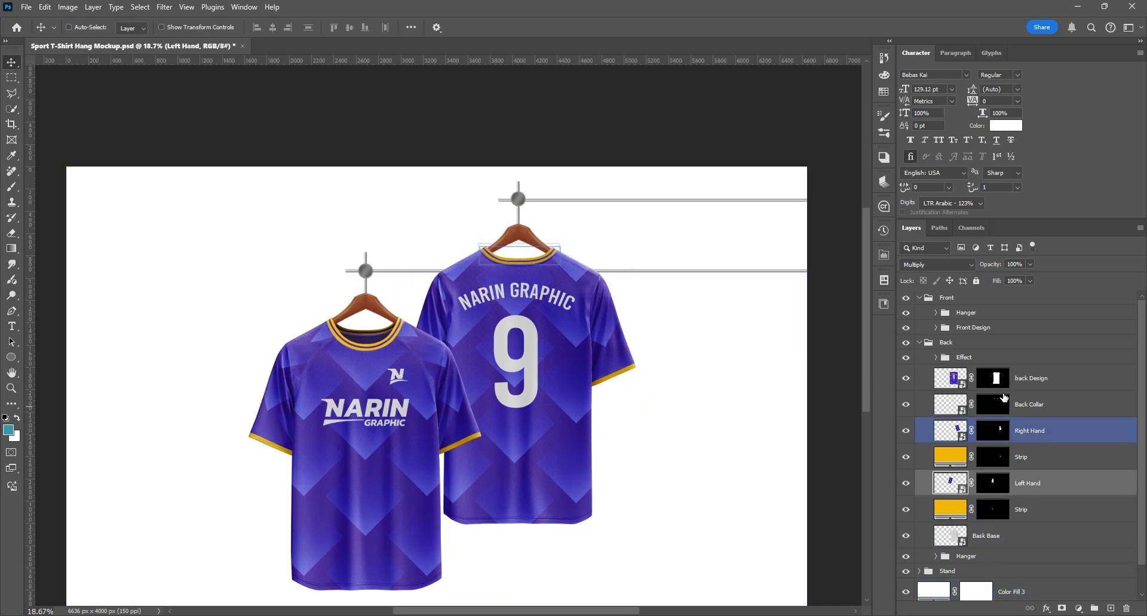
pyautogui.click(920, 345)
pyautogui.click(920, 343)
# - Try moving the back shirt group sideways and undo the move
pyautogui.scroll(2, 561, 362)
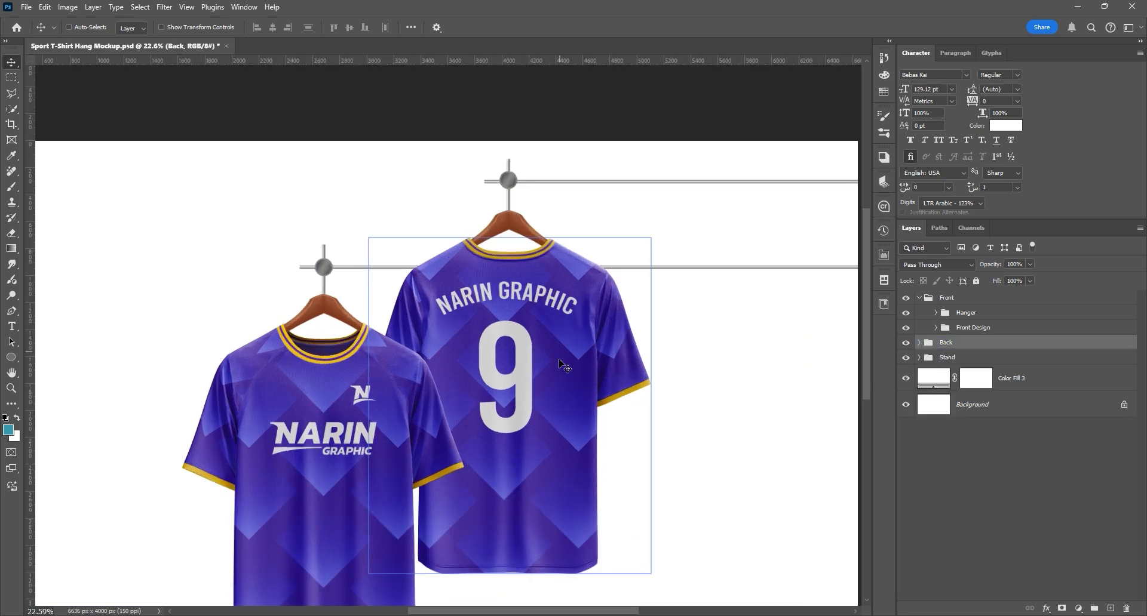
pyautogui.moveTo(485, 292); pyautogui.dragTo(560, 296)
pyautogui.hotkey('ctrl', 'z')
pyautogui.scroll(-3, 228, 288)
pyautogui.scroll(2, 575, 263)
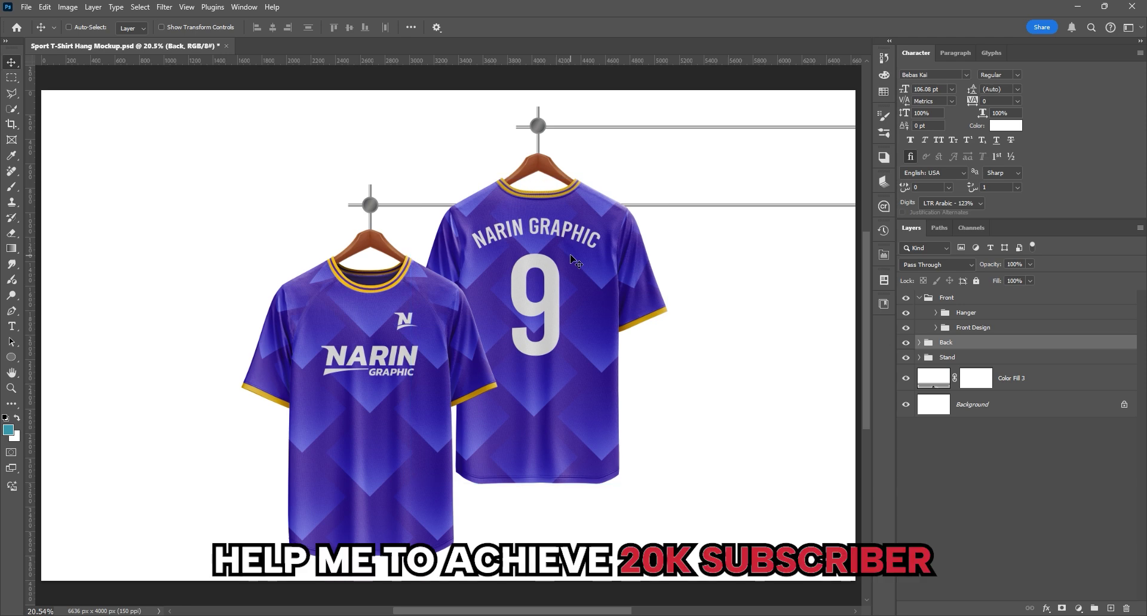
# - Try other background colours on Color Fill 3, return it to white and save the mockup document
pyautogui.click(1041, 386)
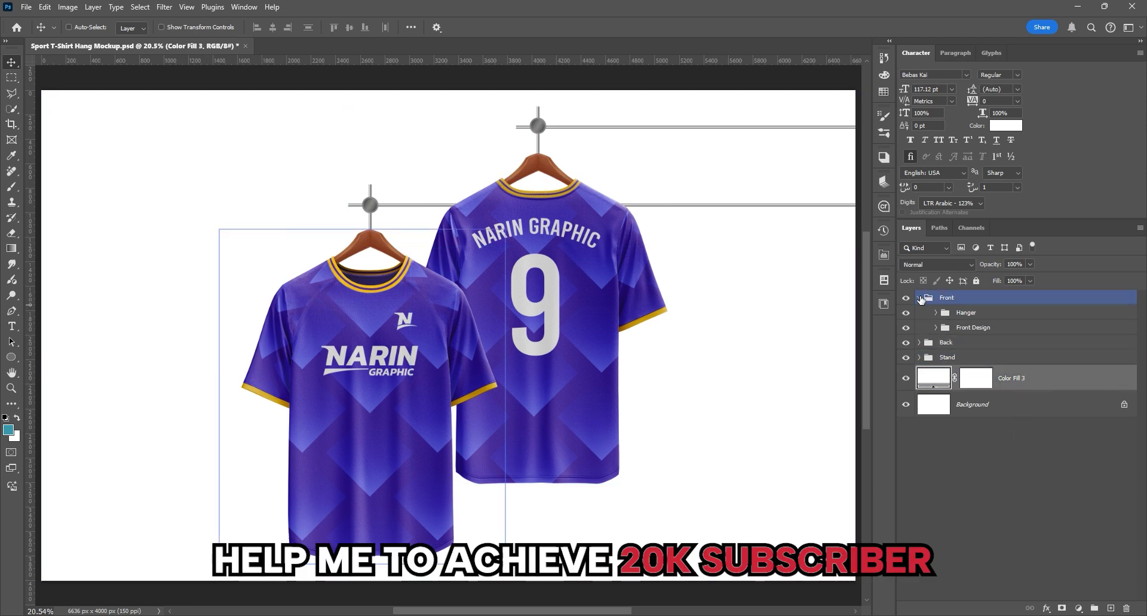
pyautogui.click(920, 298)
pyautogui.doubleClick(929, 349)
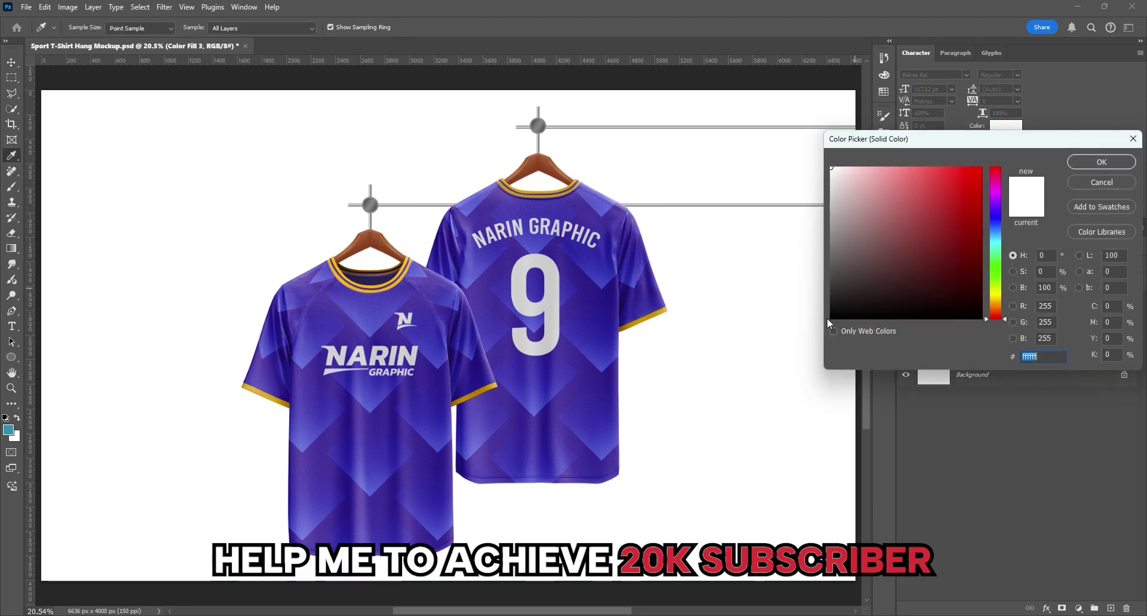
pyautogui.moveTo(868, 275); pyautogui.dragTo(614, 268)
pyautogui.click(614, 269)
pyautogui.moveTo(877, 247); pyautogui.dragTo(743, 143)
pyautogui.click(1100, 162)
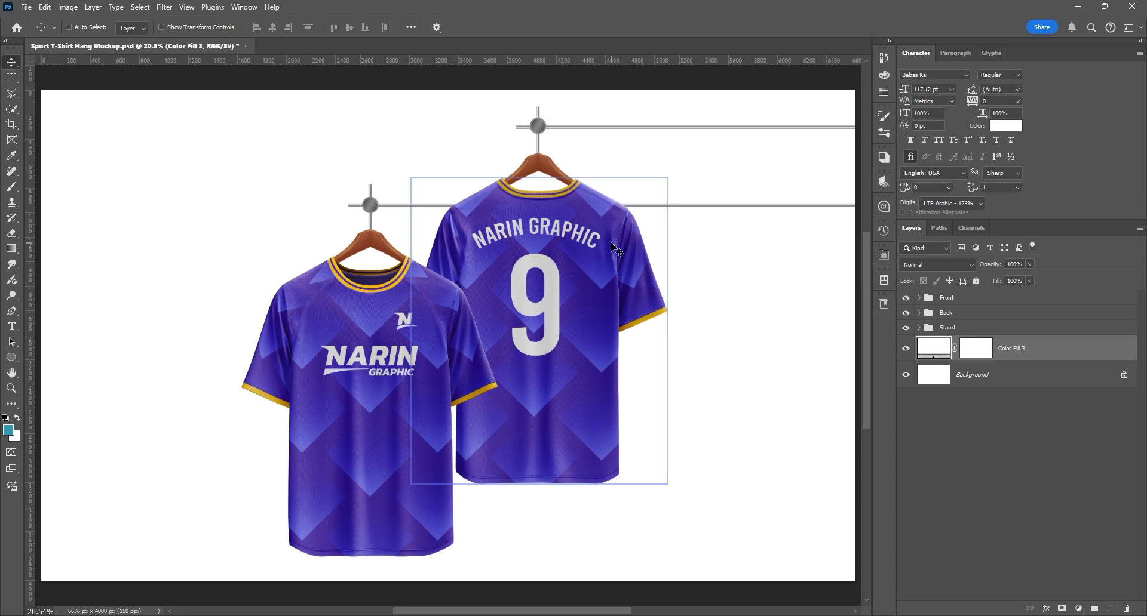
pyautogui.press('ctrl')
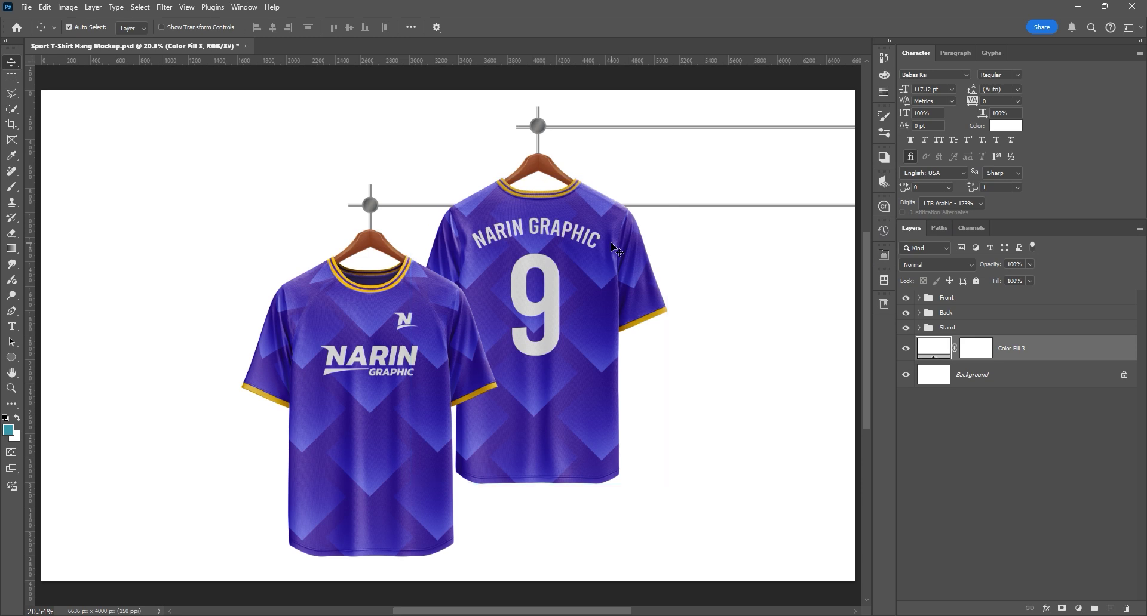
pyautogui.hotkey('ctrl', 's')
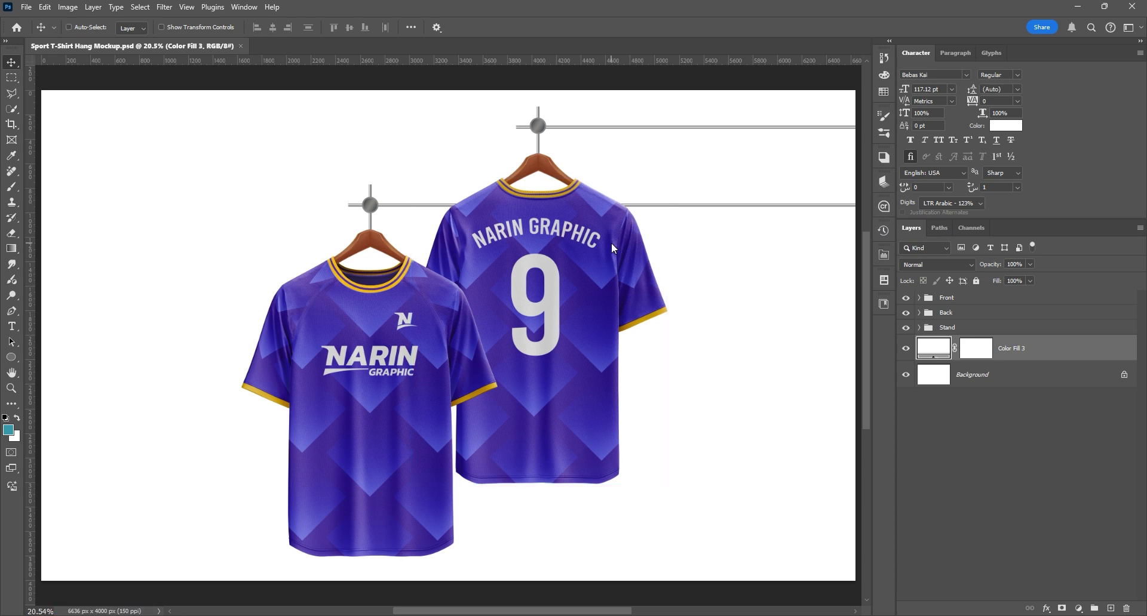